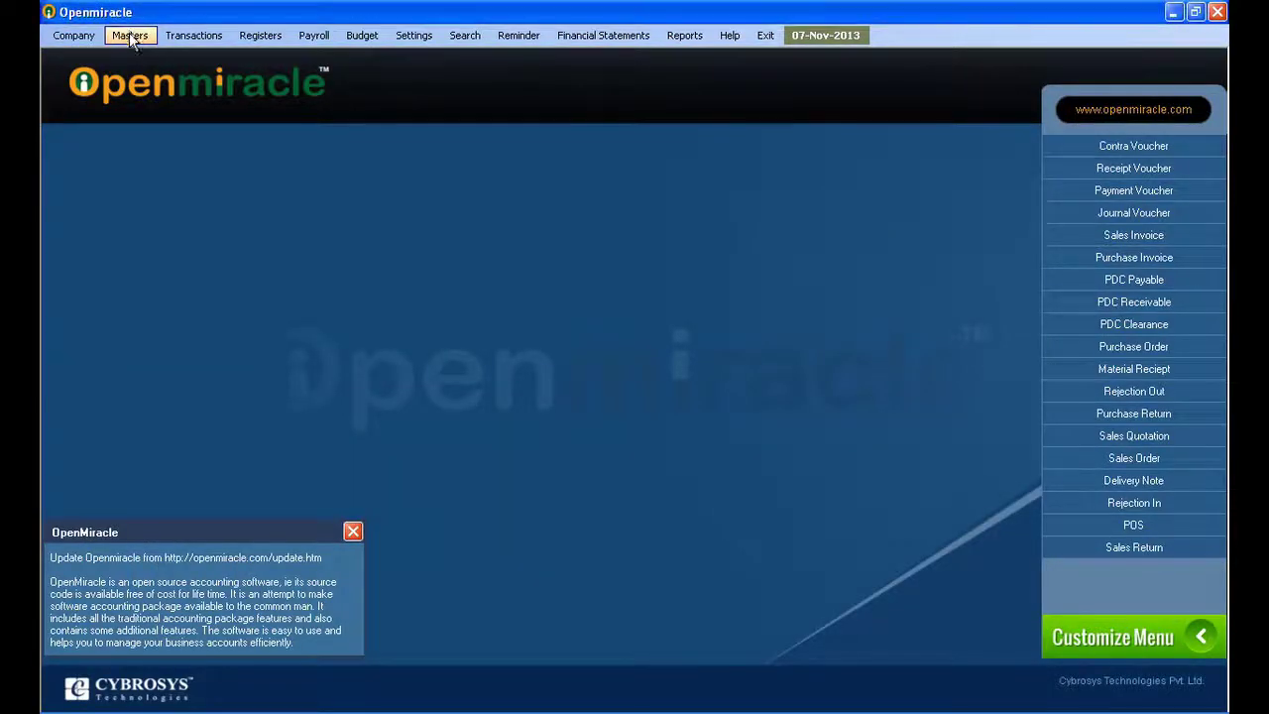
# Open the Account Ledger entry form from the Masters menu.
pyautogui.click(132, 39)
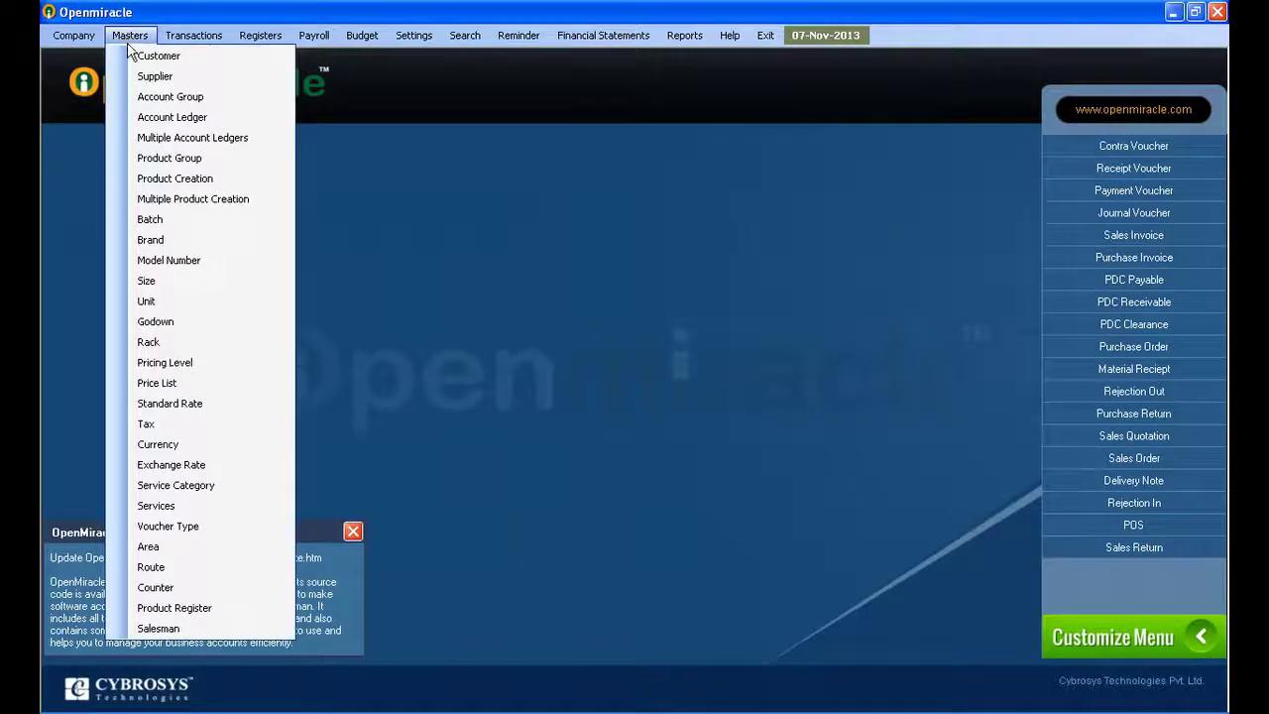
pyautogui.click(150, 119)
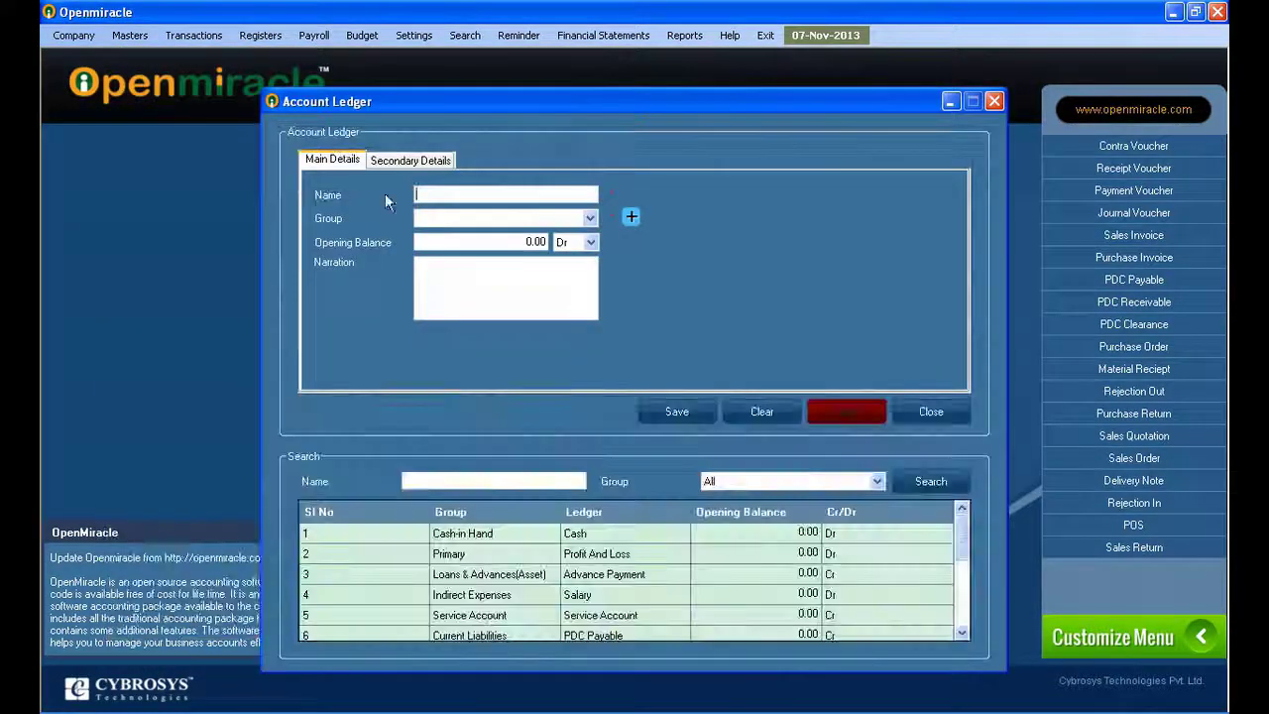
# Name the new ledger 'Account Ledger1' and scroll the Group list toward Bank Account.
pyautogui.write('A')
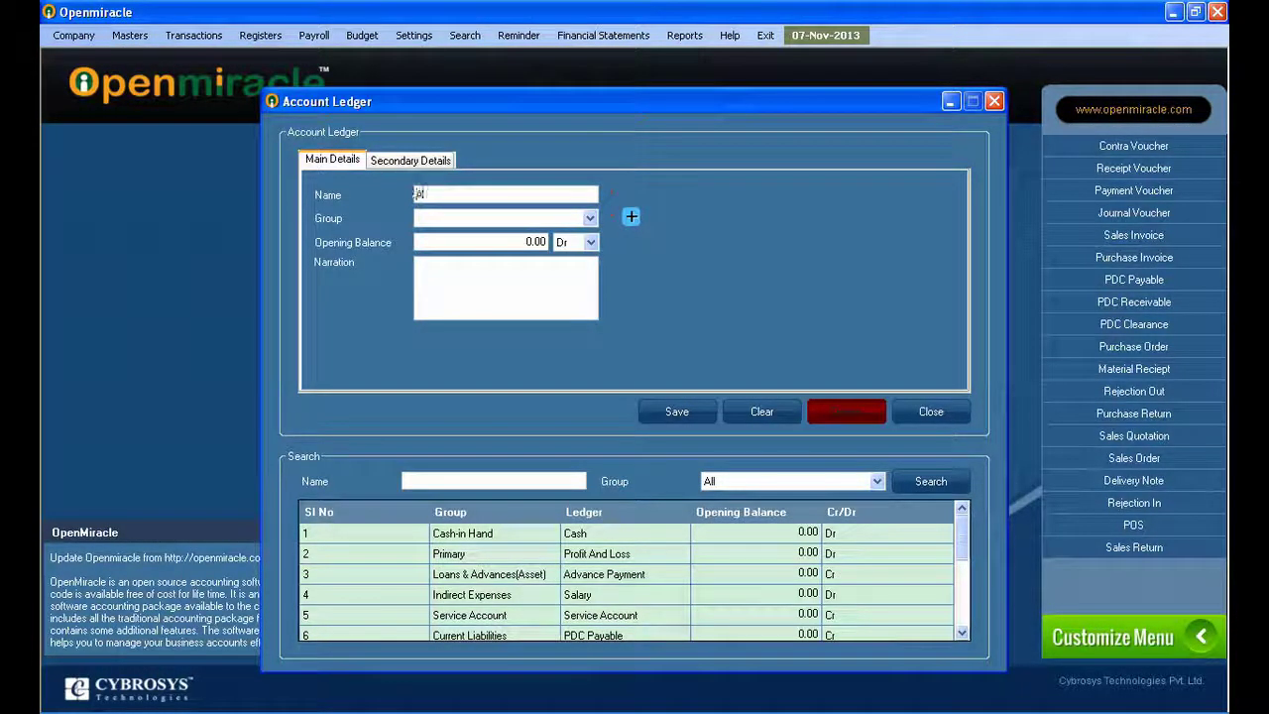
pyautogui.write('cc')
pyautogui.write('t Led')
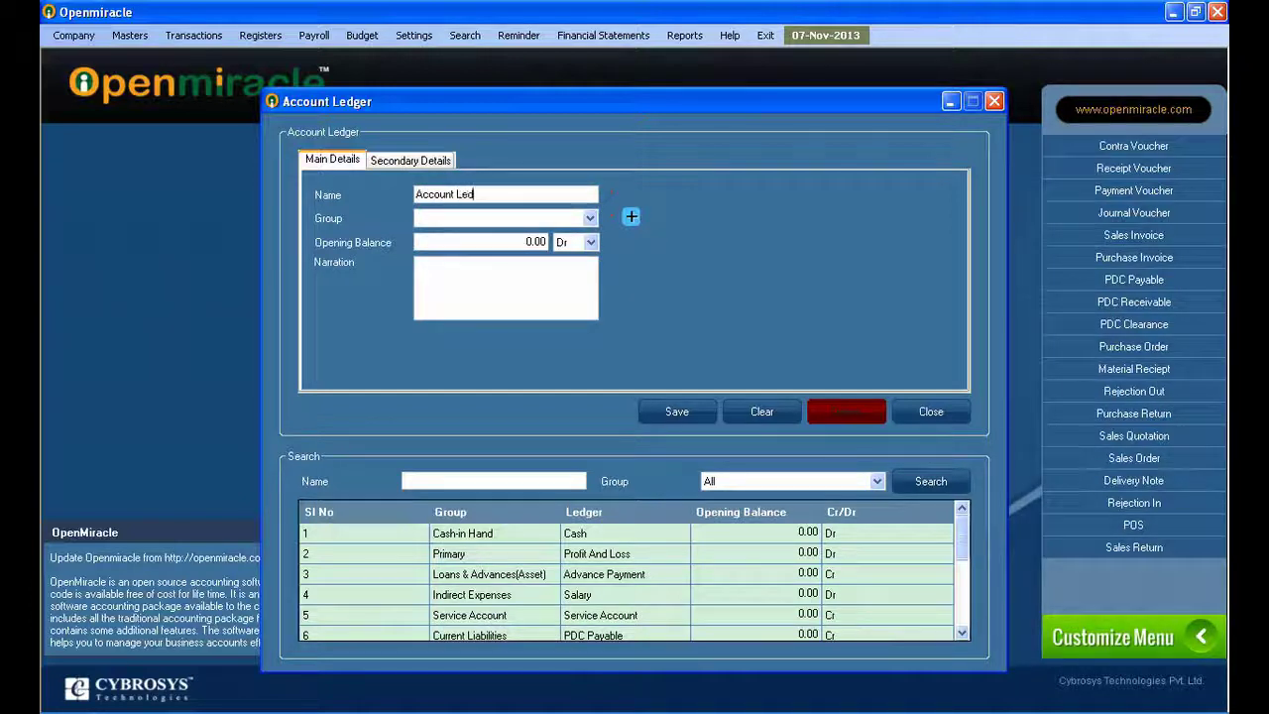
pyautogui.write('r1')
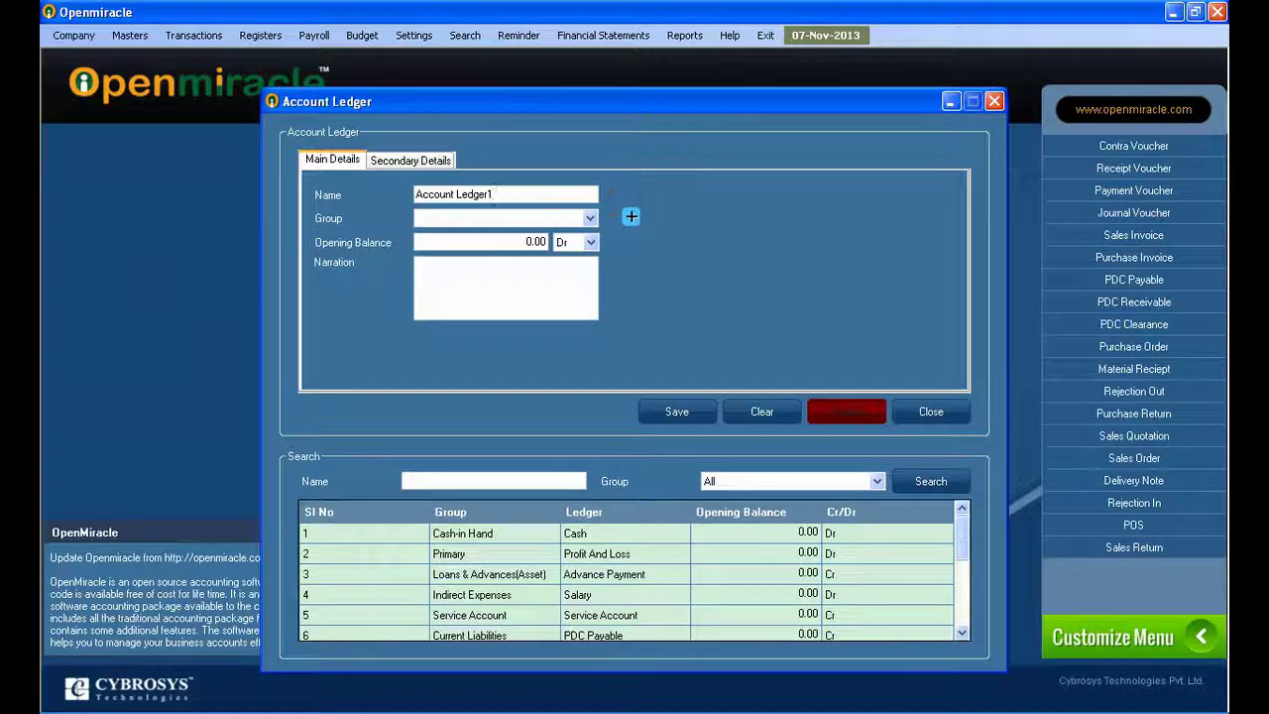
pyautogui.click(468, 218)
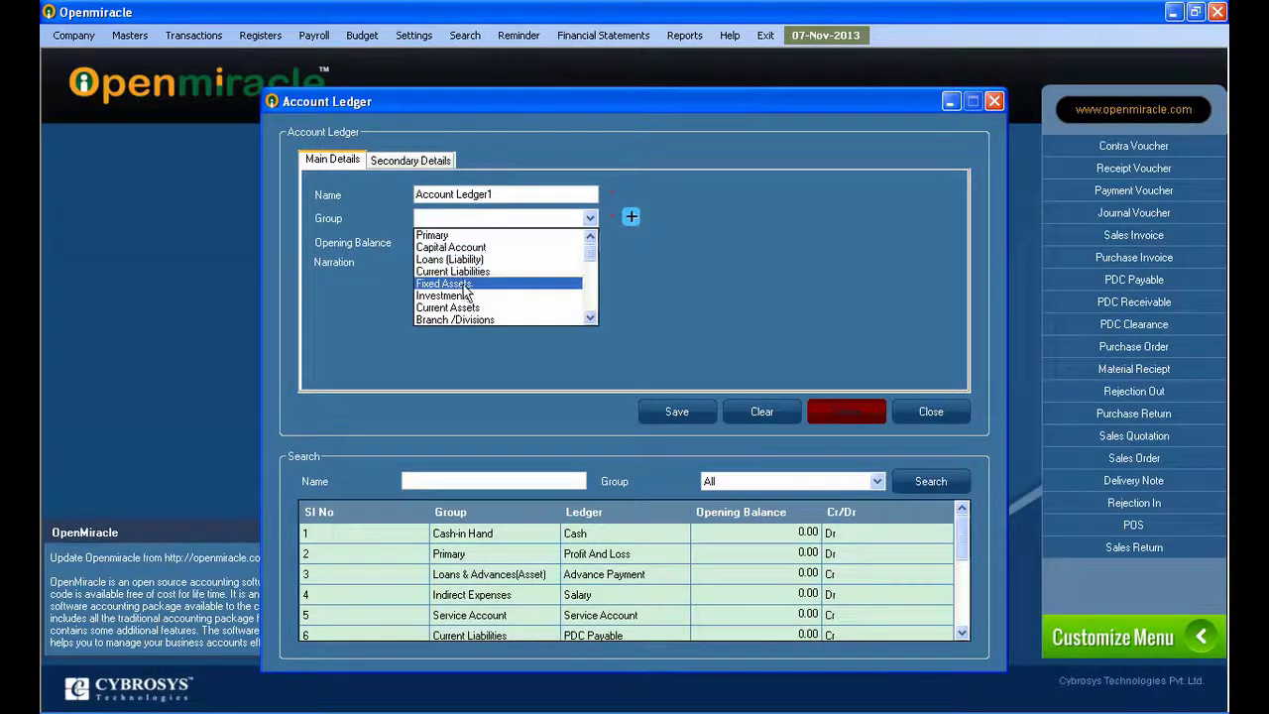
pyautogui.click(466, 318)
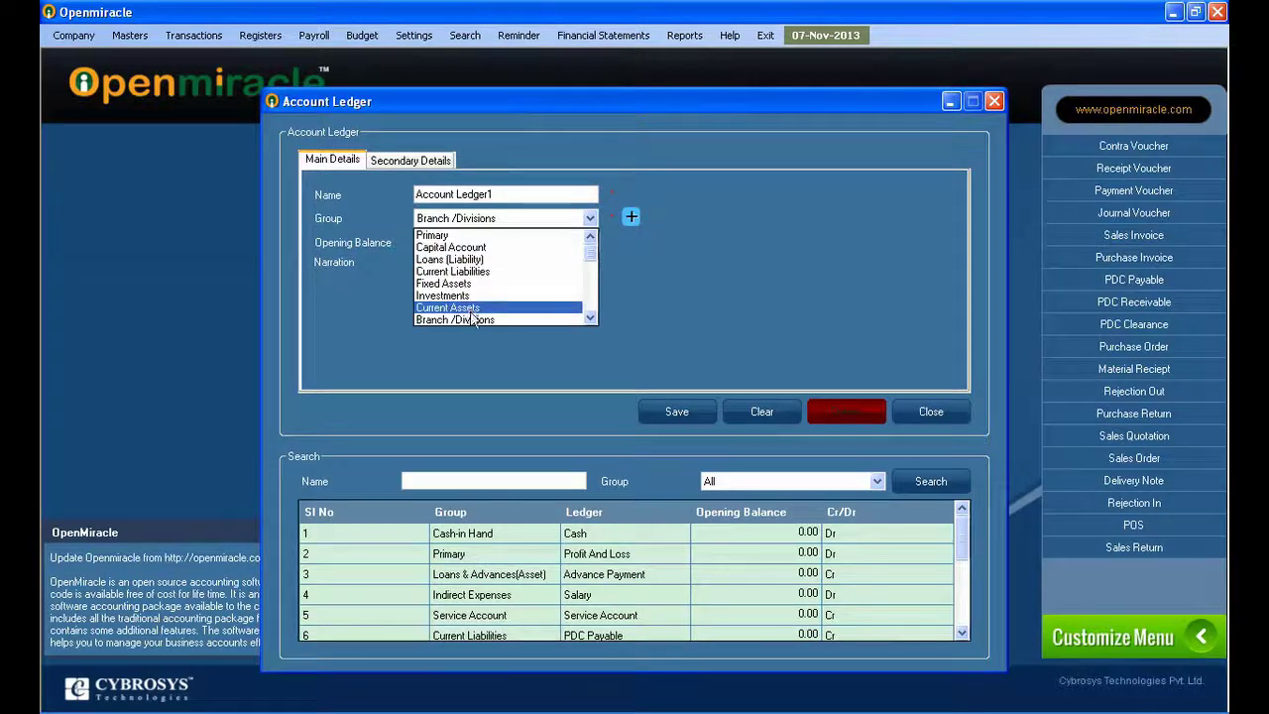
pyautogui.scroll(-1, 472, 318)
pyautogui.scroll(-1, 472, 318)
pyautogui.scroll(-2, 472, 318)
pyautogui.scroll(-2, 470, 315)
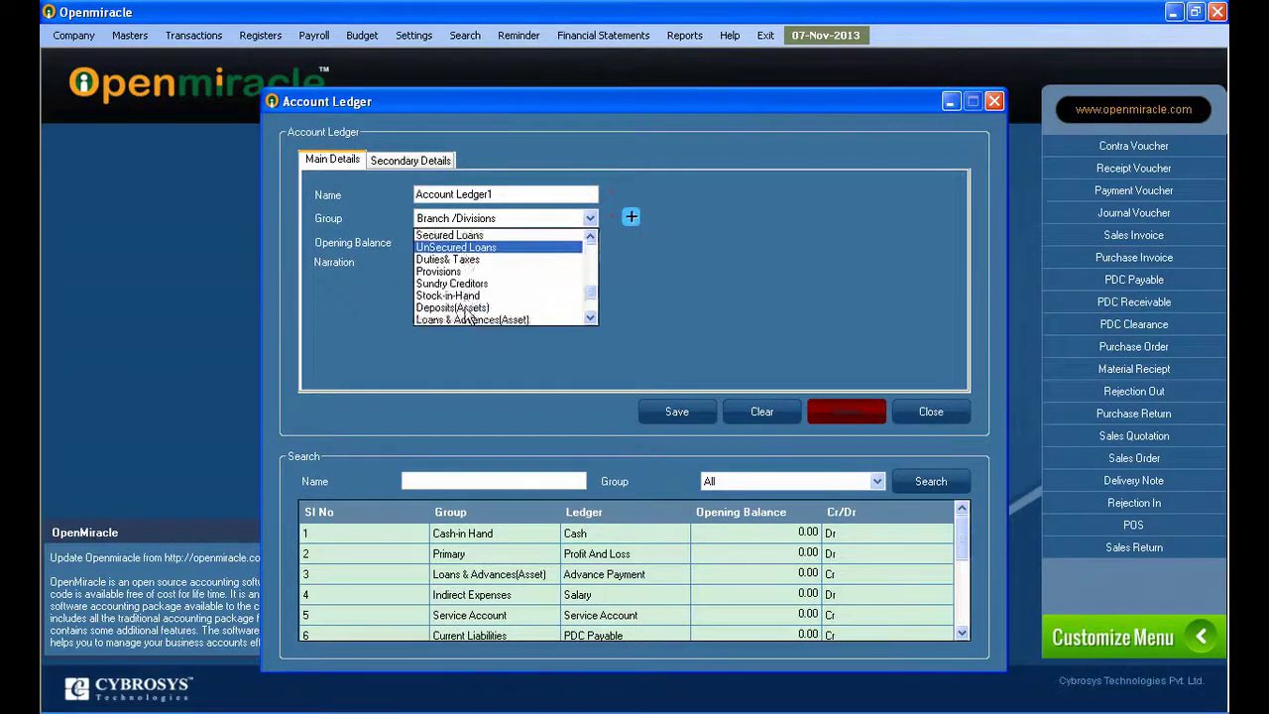
pyautogui.scroll(-2, 469, 315)
# Put the ledger in the Bank Account group with opening balance 125000 Dr.
pyautogui.click(468, 295)
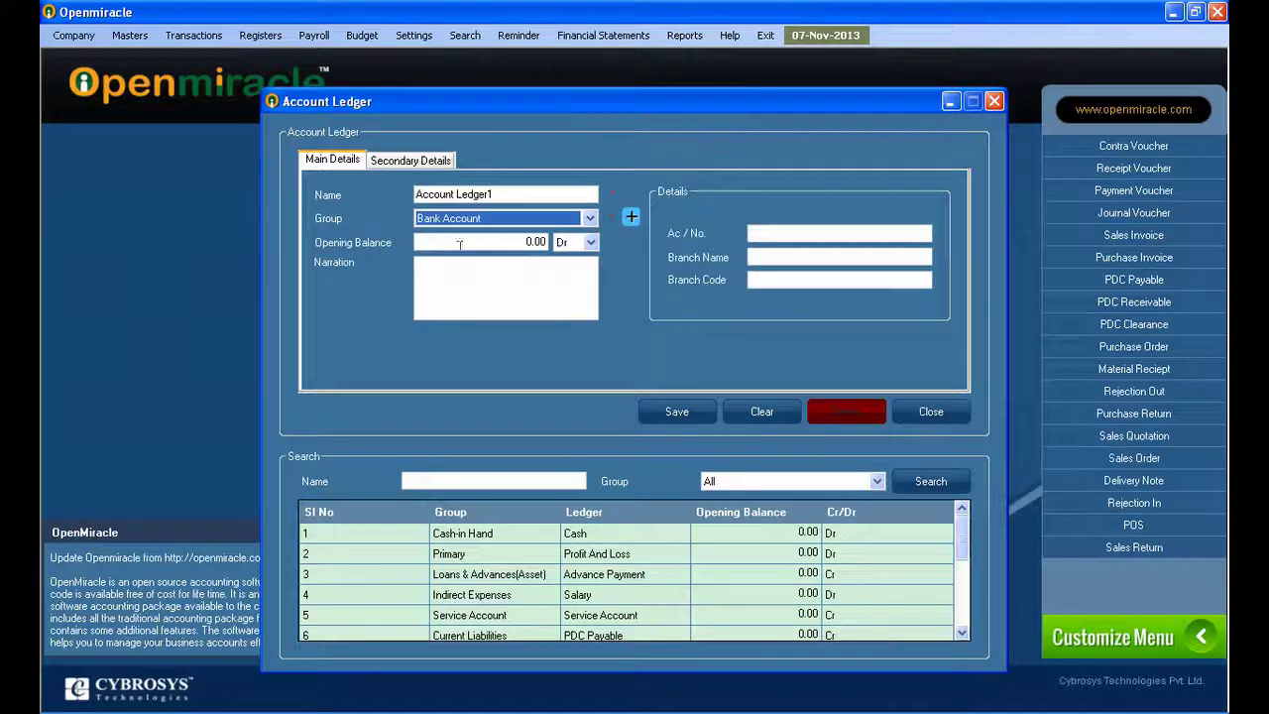
pyautogui.click(530, 242)
pyautogui.write('1')
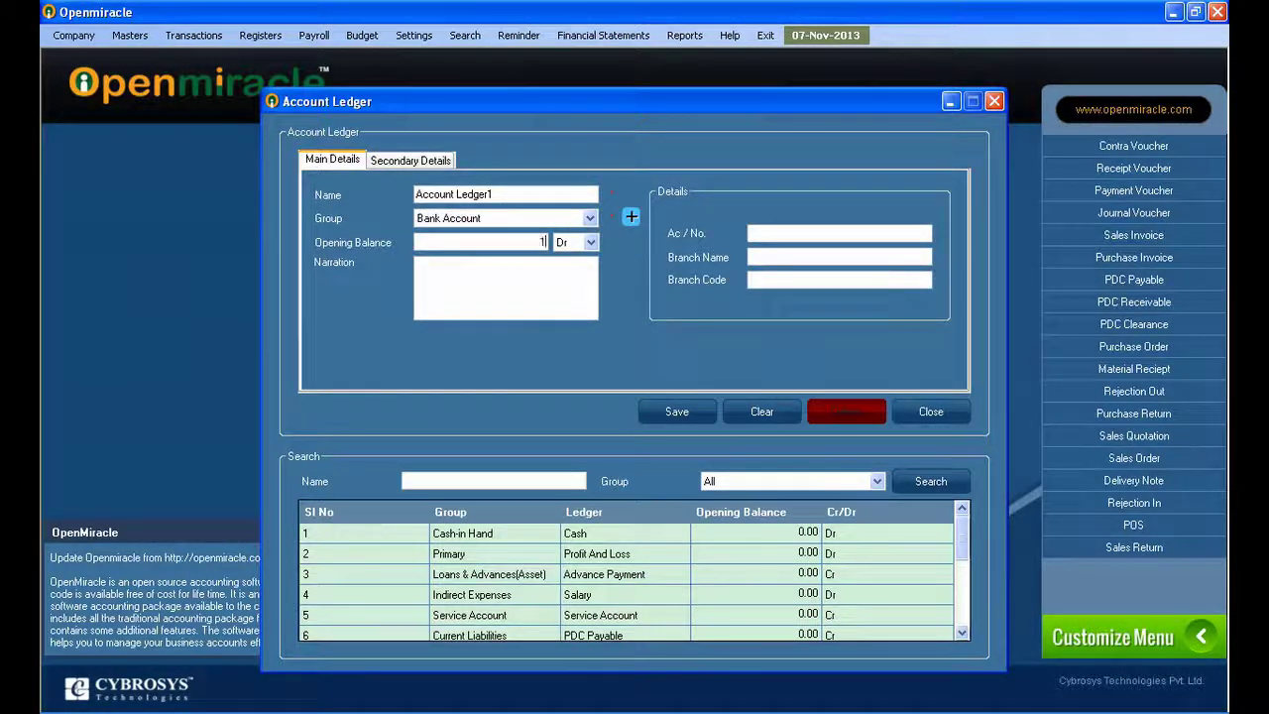
pyautogui.write('25000')
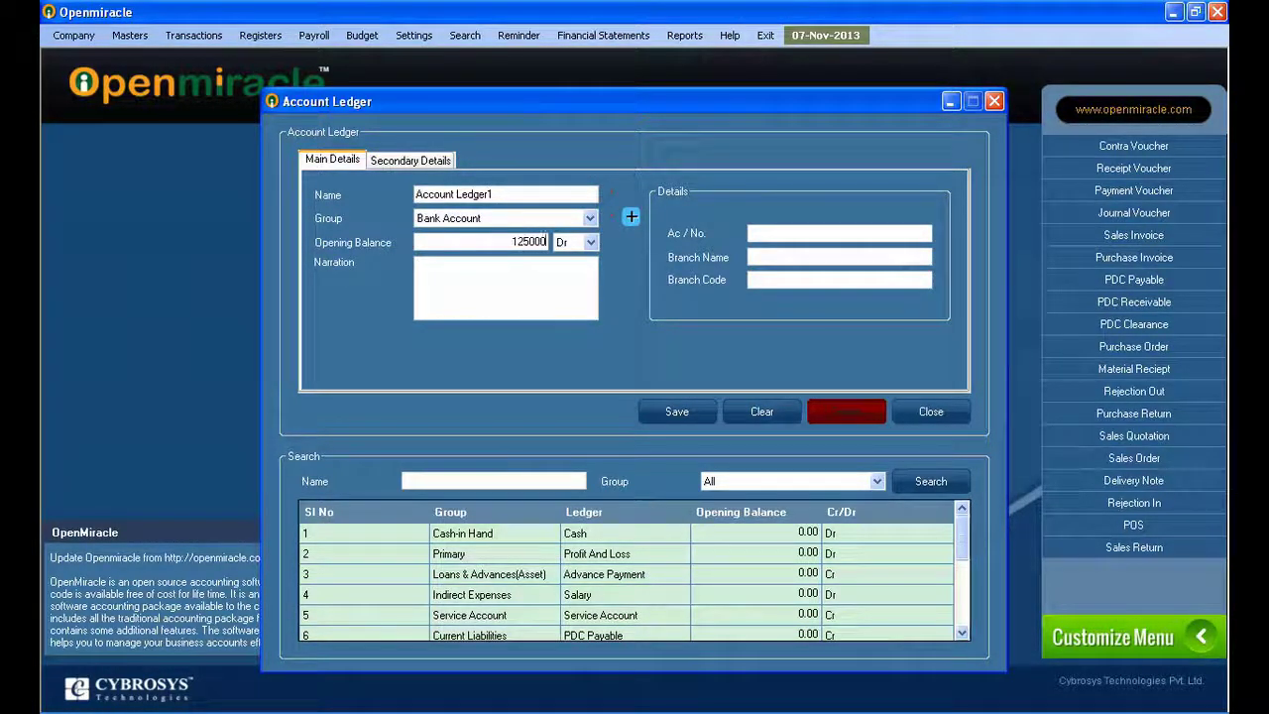
pyautogui.click(589, 242)
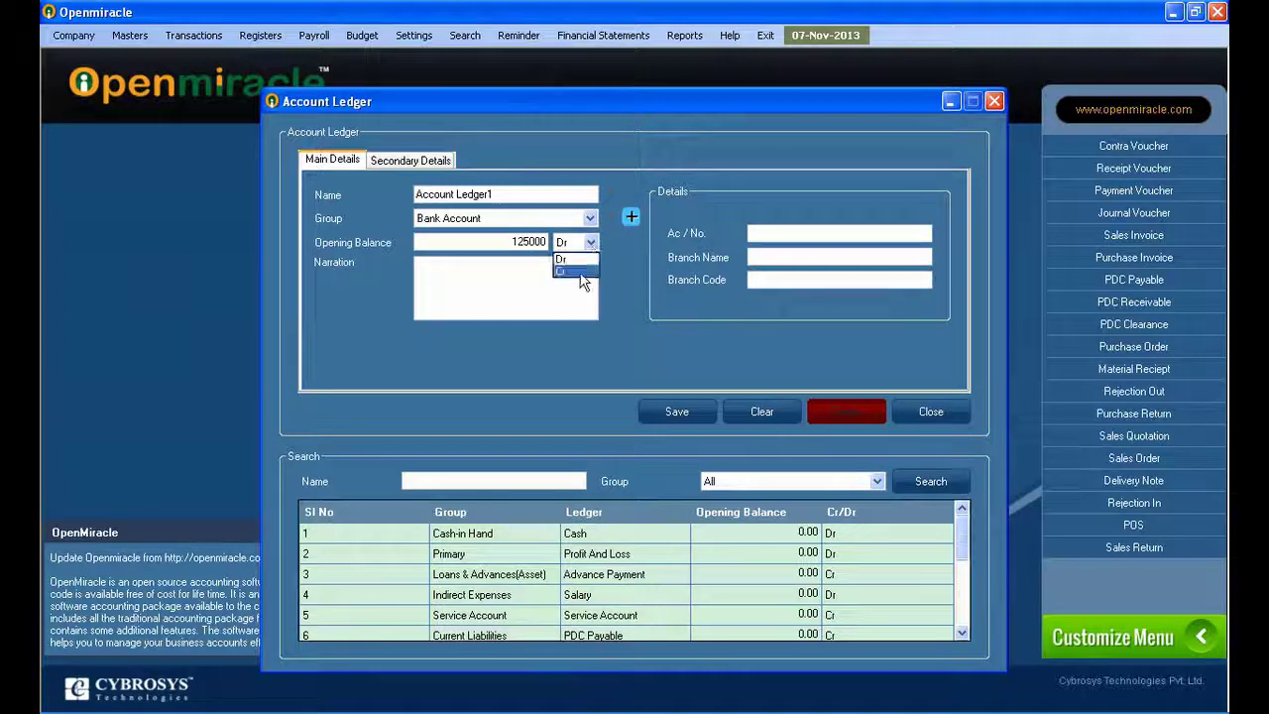
pyautogui.click(573, 259)
# Enter account AST45789, branch SBI calicut, branch code SBI458 and narration 'Bank Accounts'.
pyautogui.click(759, 232)
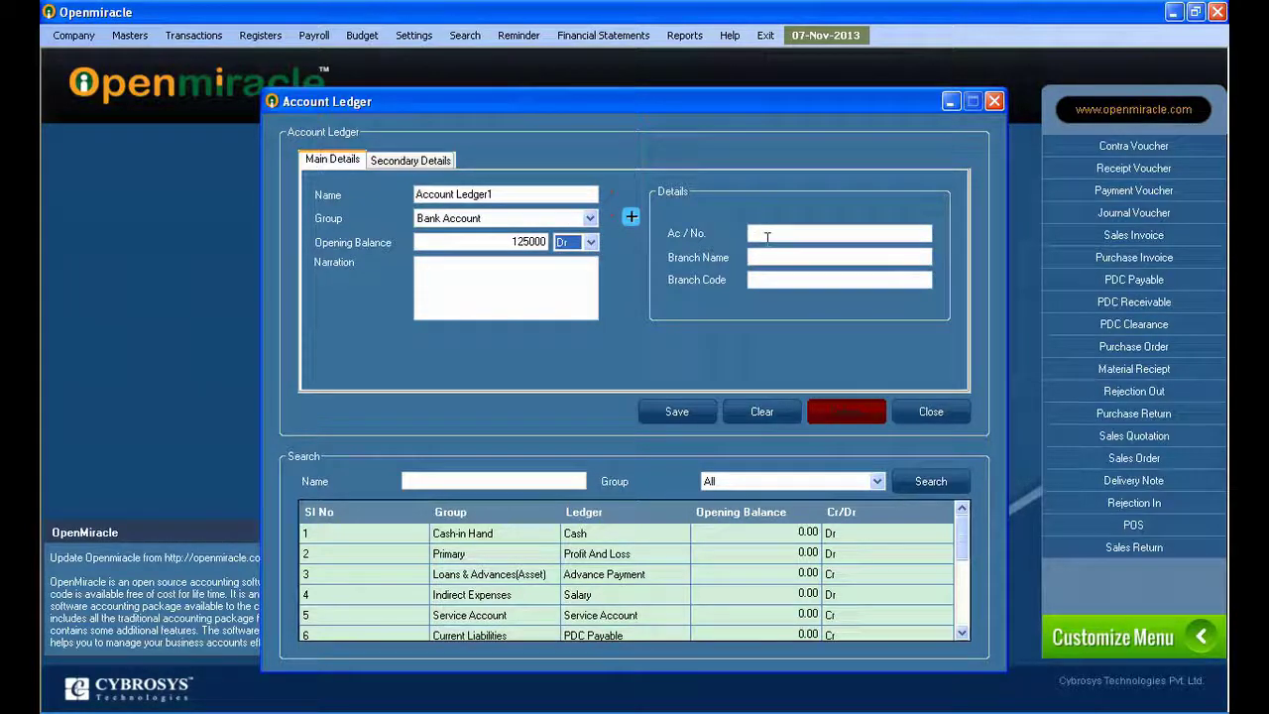
pyautogui.write('AST')
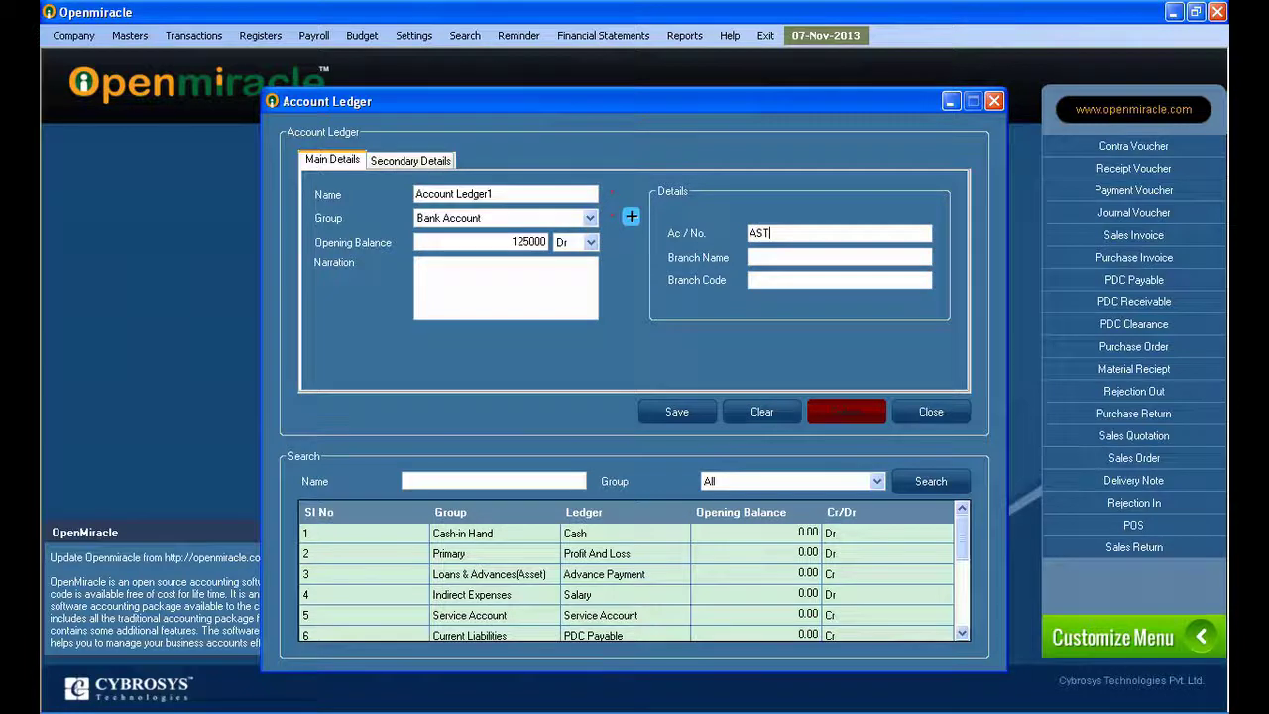
pyautogui.write('45789')
pyautogui.click(764, 256)
pyautogui.write('BI cali')
pyautogui.write('cut')
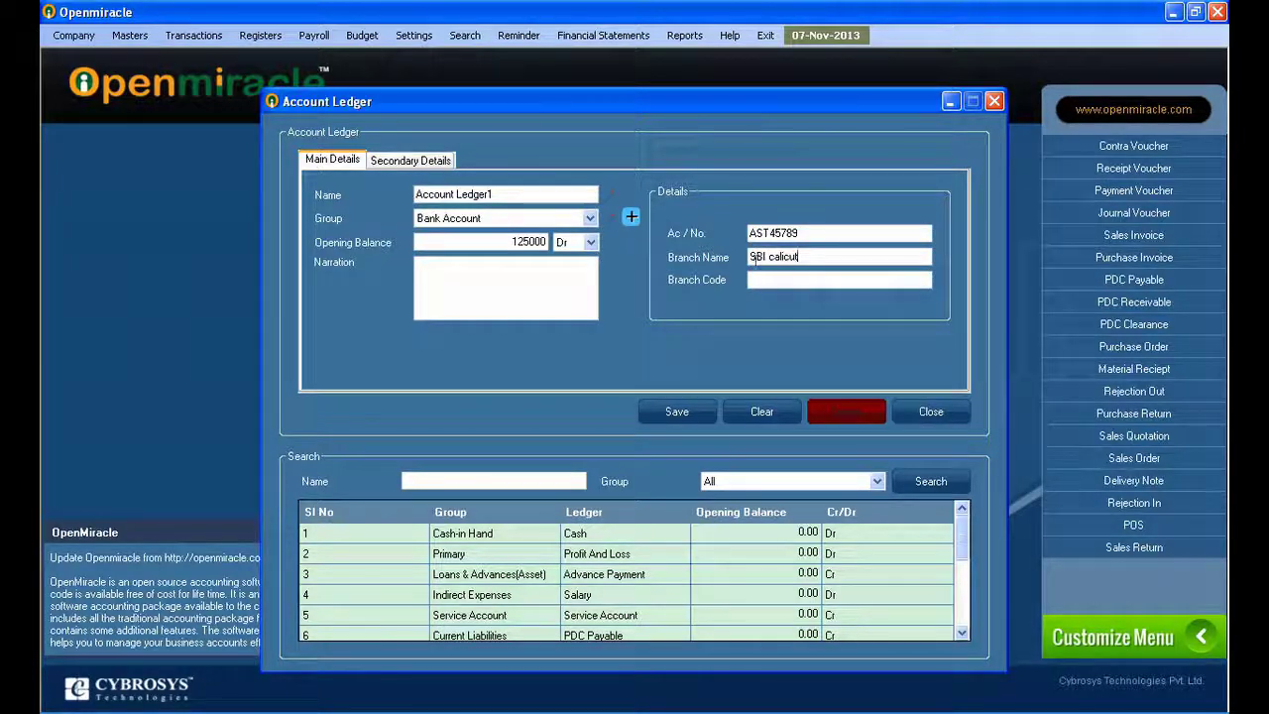
pyautogui.click(760, 280)
pyautogui.write('SBI45')
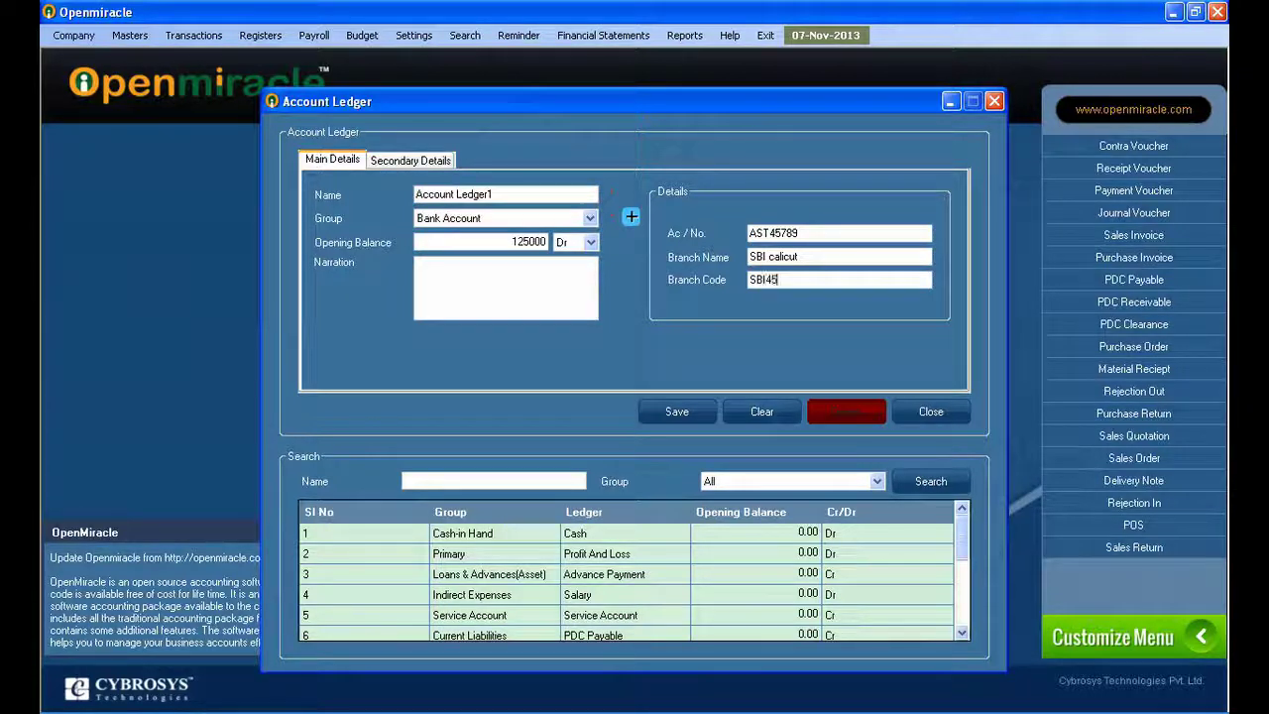
pyautogui.write('8')
pyautogui.click(483, 269)
pyautogui.write('Bank A')
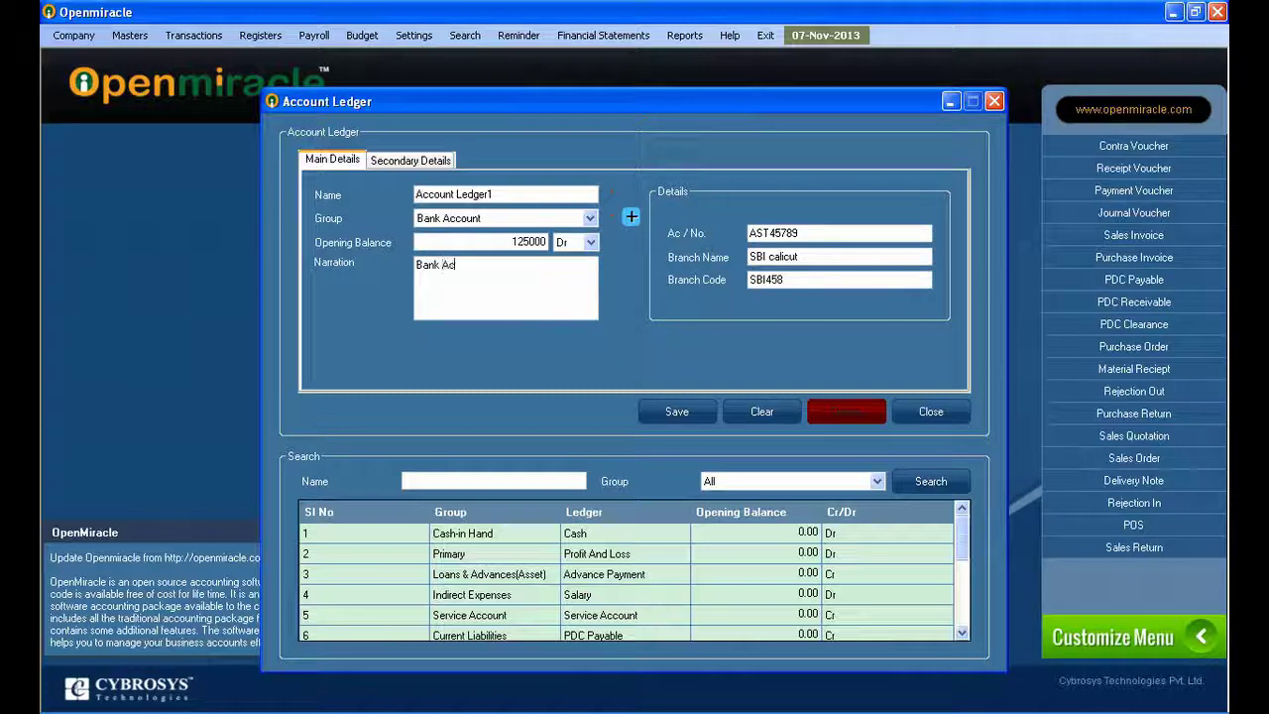
pyautogui.write('count')
pyautogui.write('s')
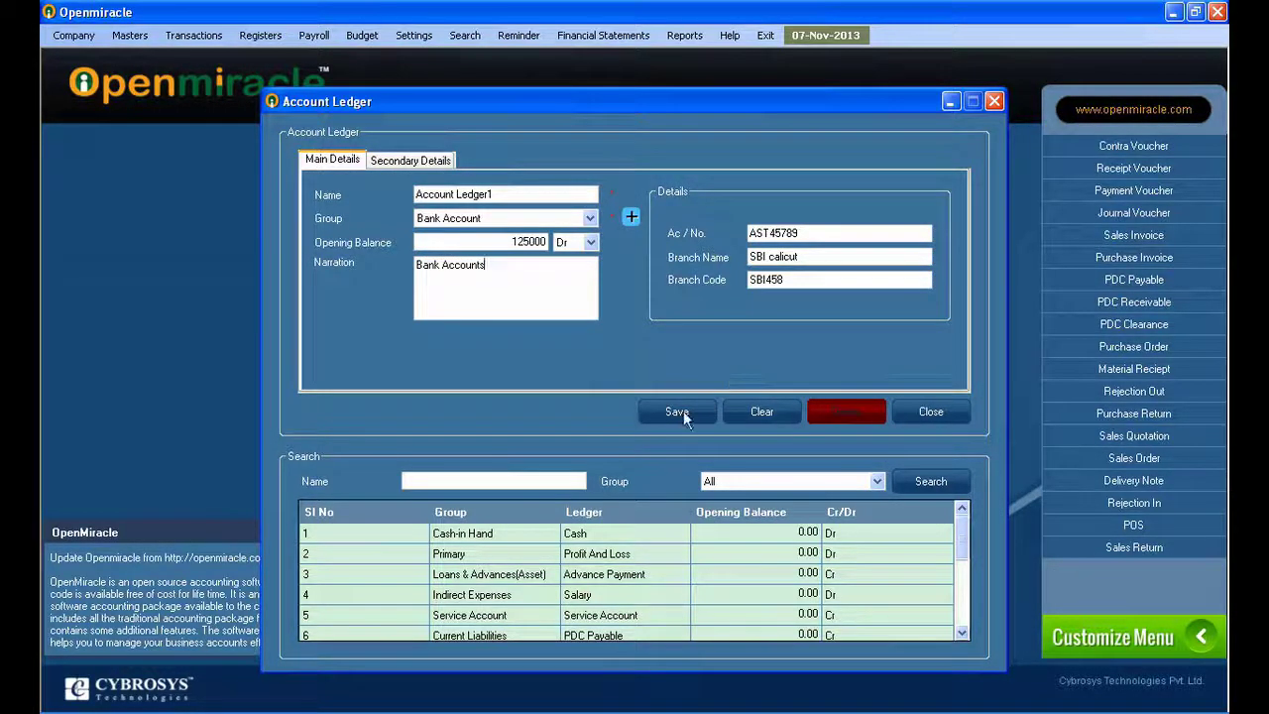
# Save Account Ledger1 and dismiss the success notice.
pyautogui.click(680, 410)
pyautogui.click(610, 423)
pyautogui.click(637, 418)
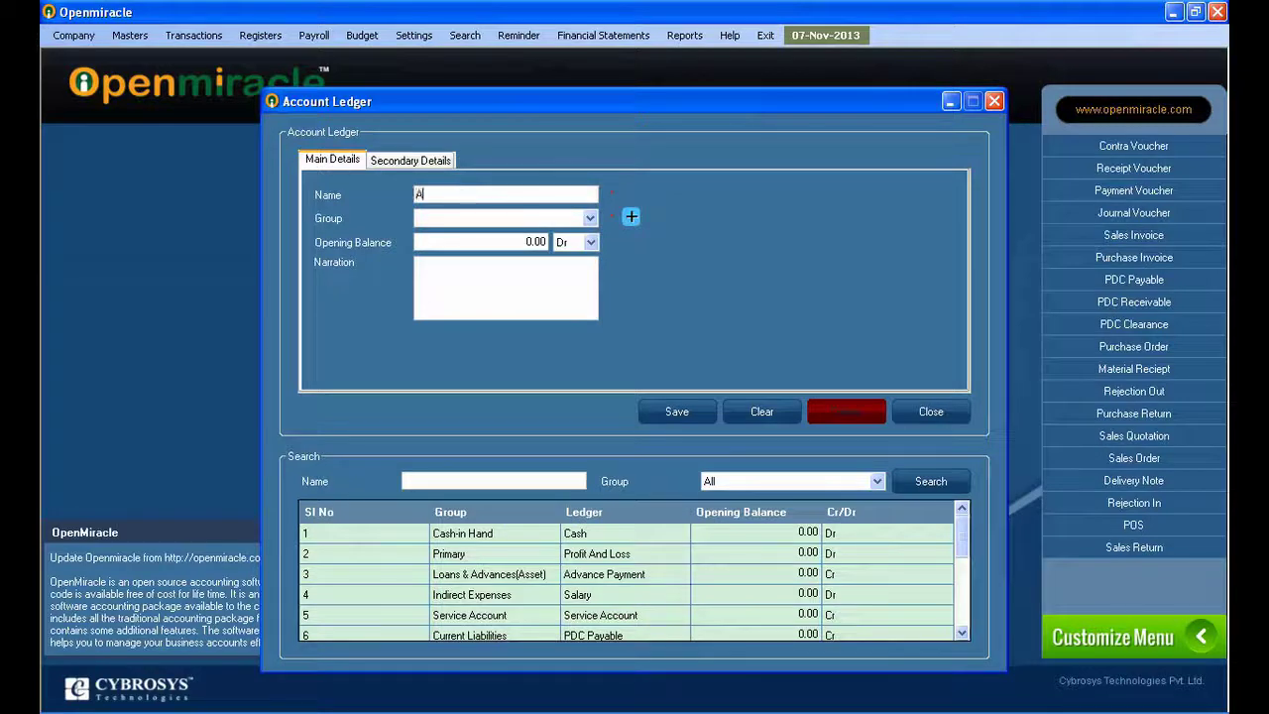
# Create Account Ledger2 under Sundry Creditors with opening balance 125400 and narration 'Suppliers'.
pyautogui.write('ount L')
pyautogui.write('edger2')
pyautogui.click(557, 219)
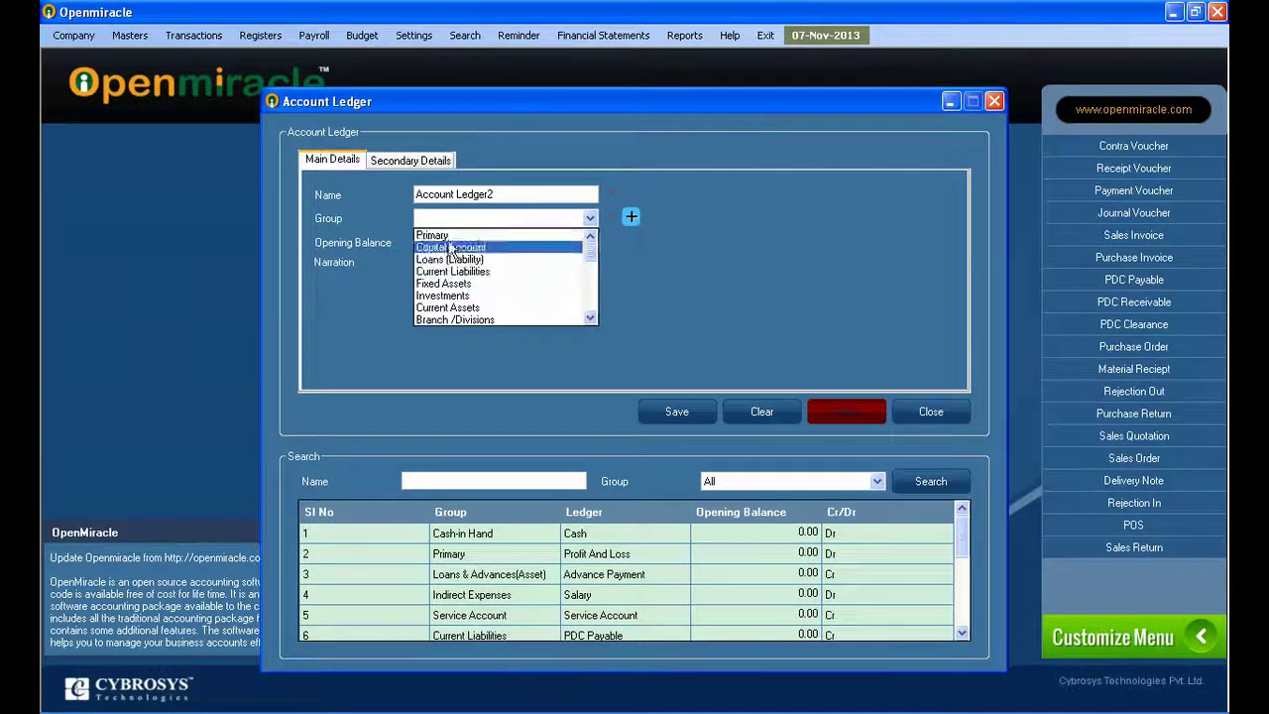
pyautogui.click(589, 318)
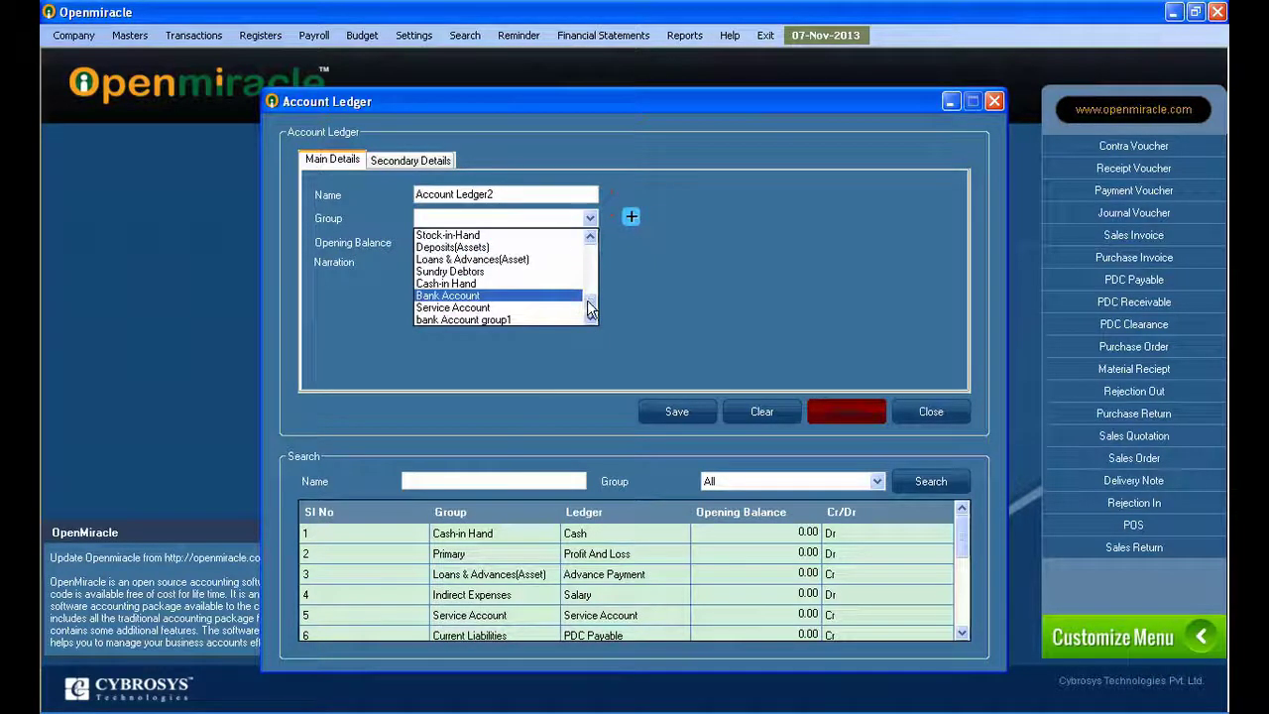
pyautogui.moveTo(586, 299); pyautogui.dragTo(514, 304)
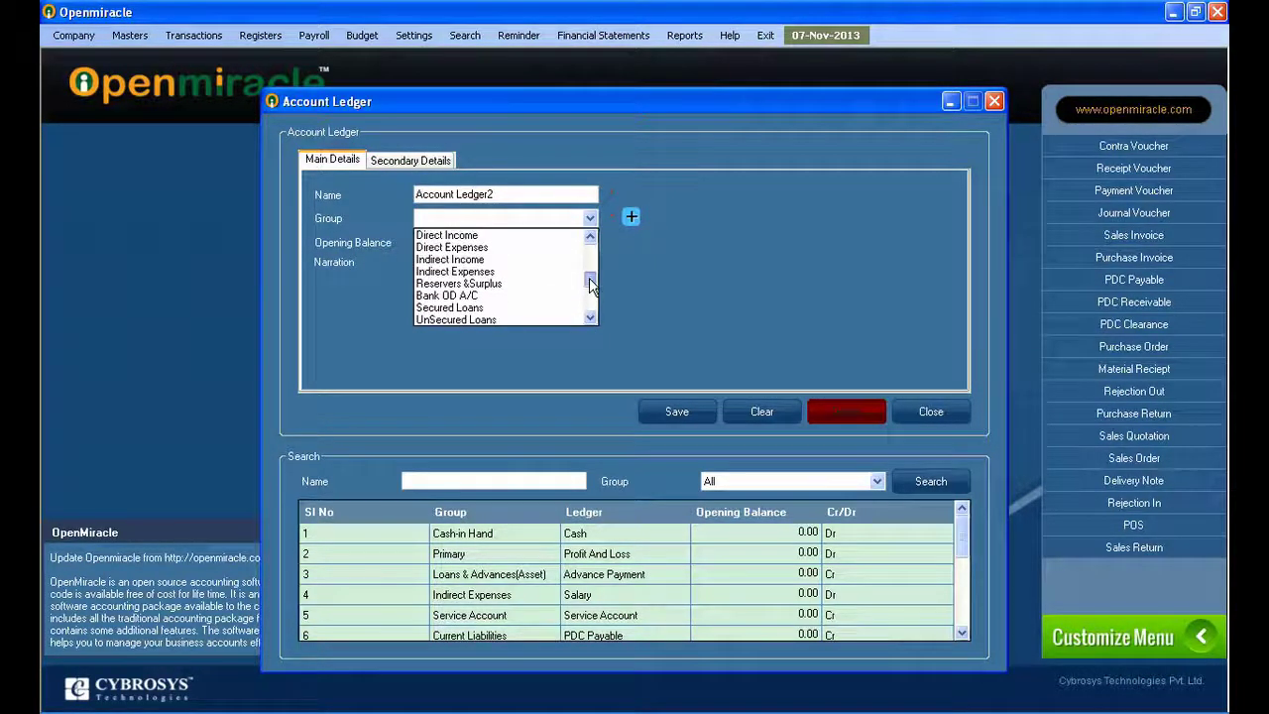
pyautogui.scroll(-1, 515, 304)
pyautogui.click(495, 281)
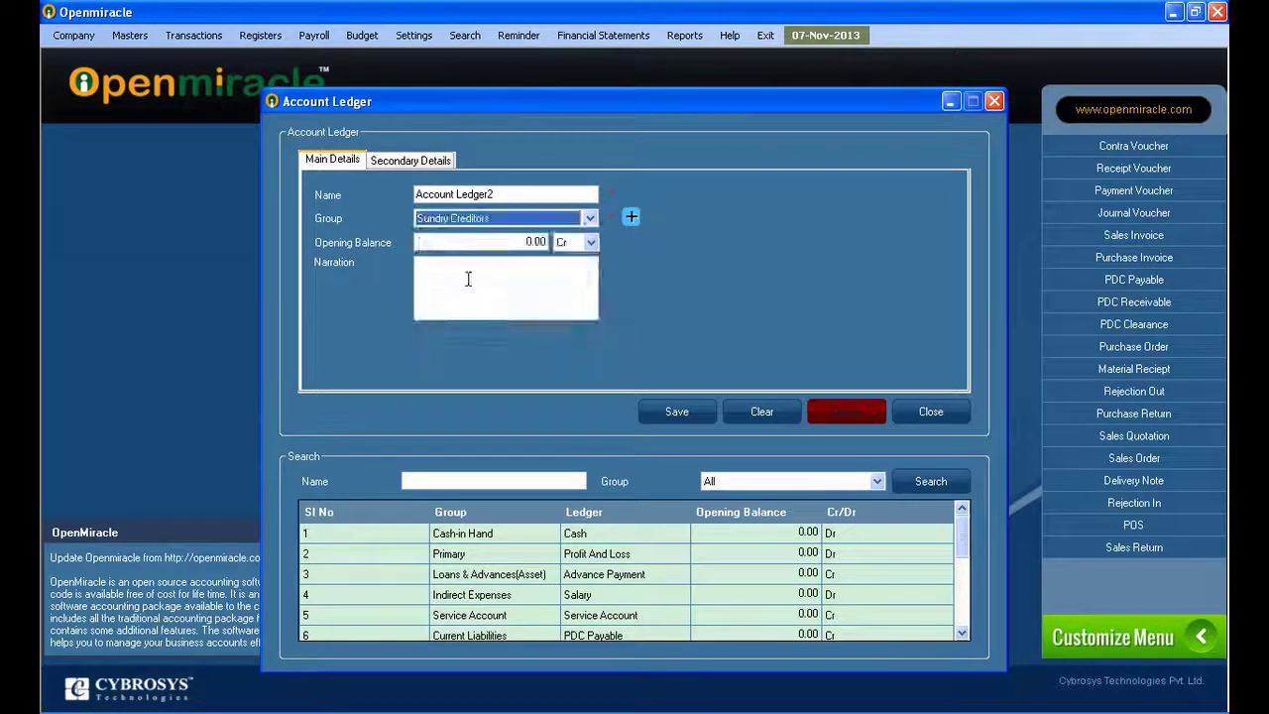
pyautogui.click(530, 243)
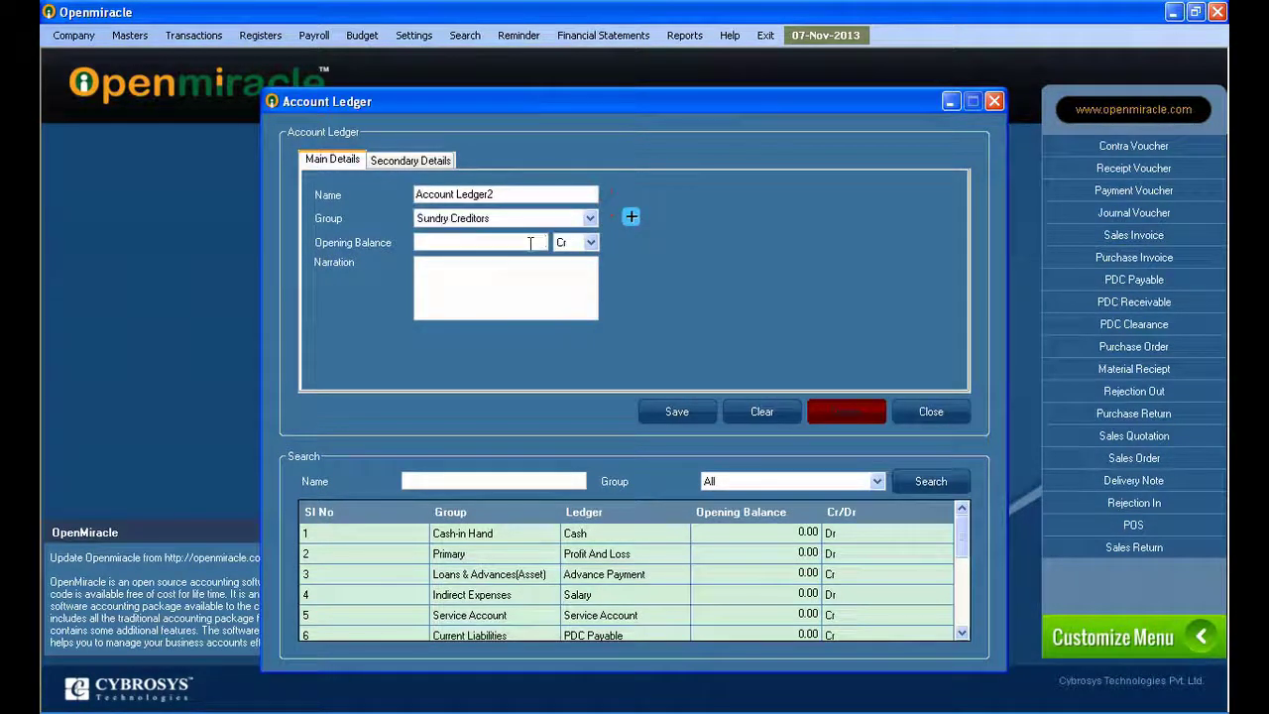
pyautogui.write('1254')
pyautogui.write('00')
pyautogui.write('uppliers')
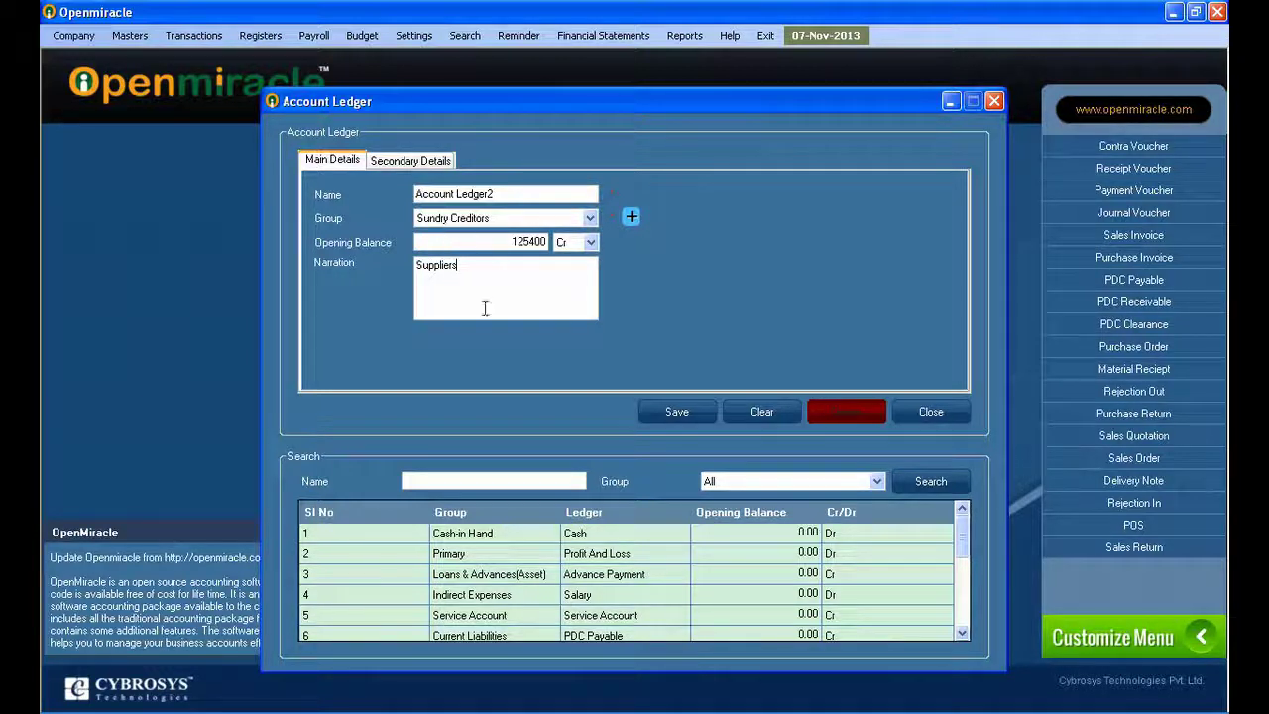
# In Secondary Details, enter the supplier's address and e-mail address.
pyautogui.click(422, 169)
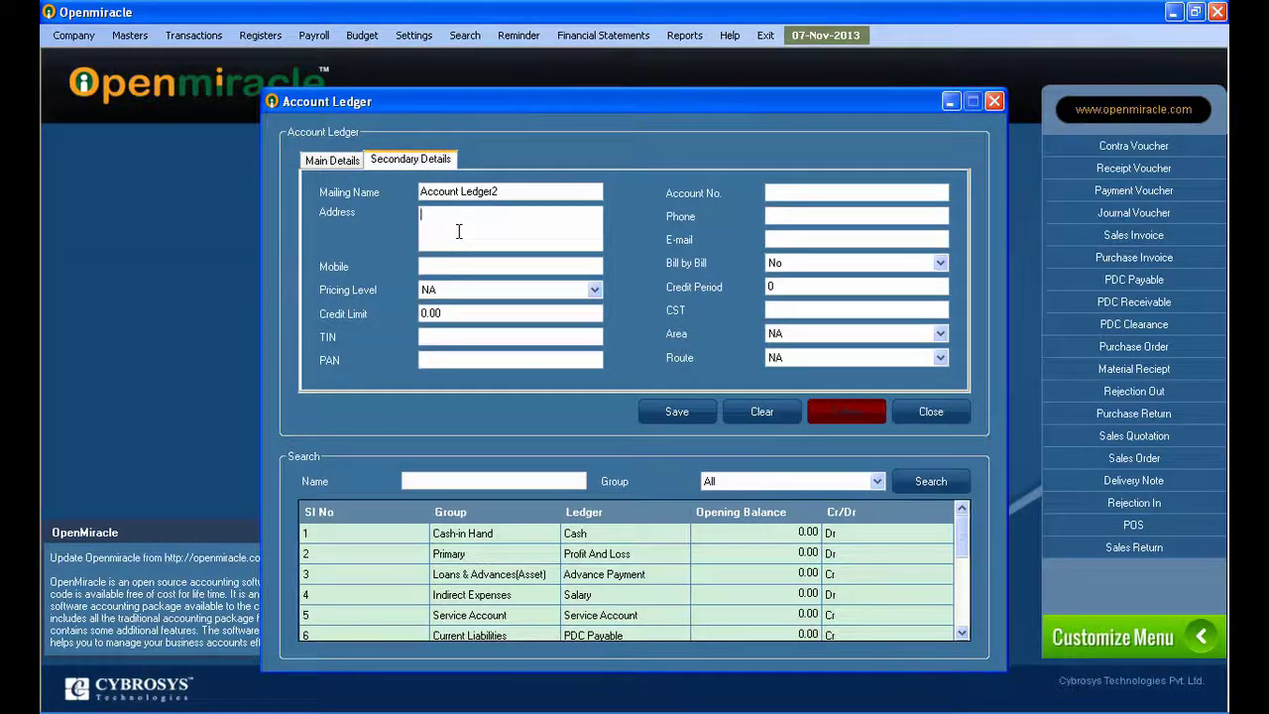
pyautogui.write('A')
pyautogui.press('BackSpace')
pyautogui.write('Cyb')
pyautogui.write('ro')
pyautogui.write('s')
pyautogui.write('SD5')
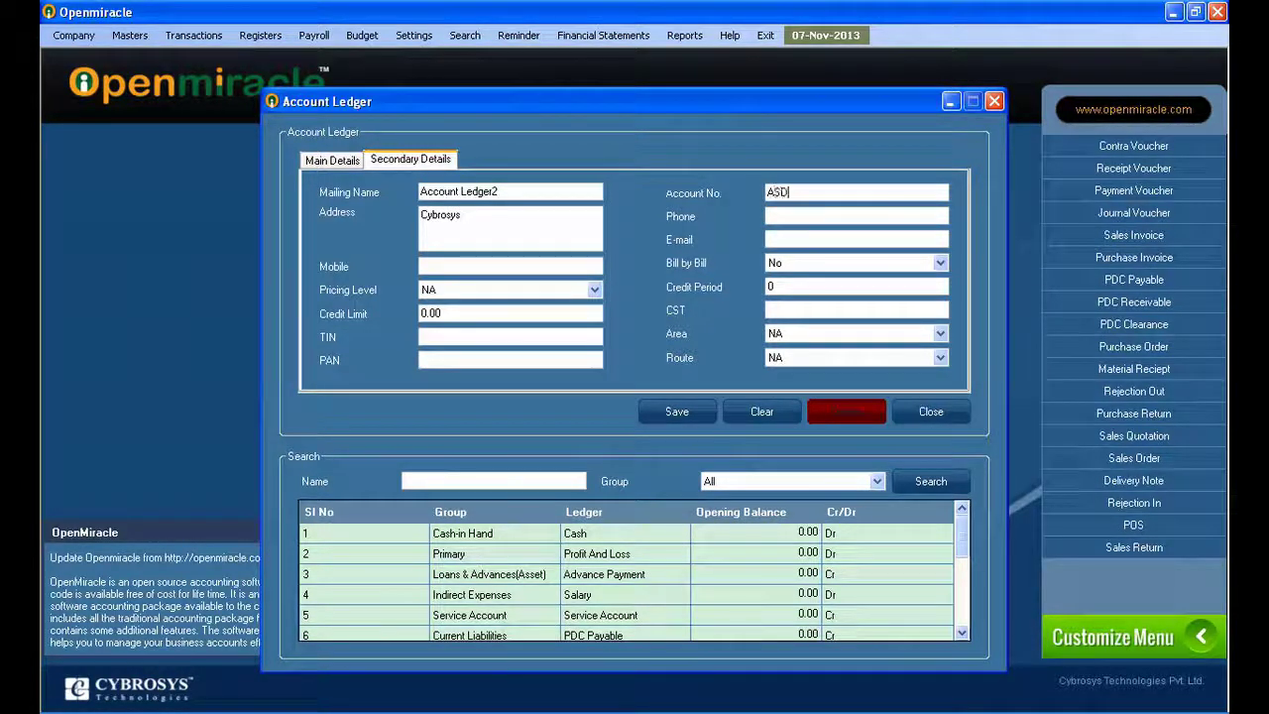
pyautogui.write('8')
pyautogui.write('9')
pyautogui.write('3233024')
pyautogui.click(795, 238)
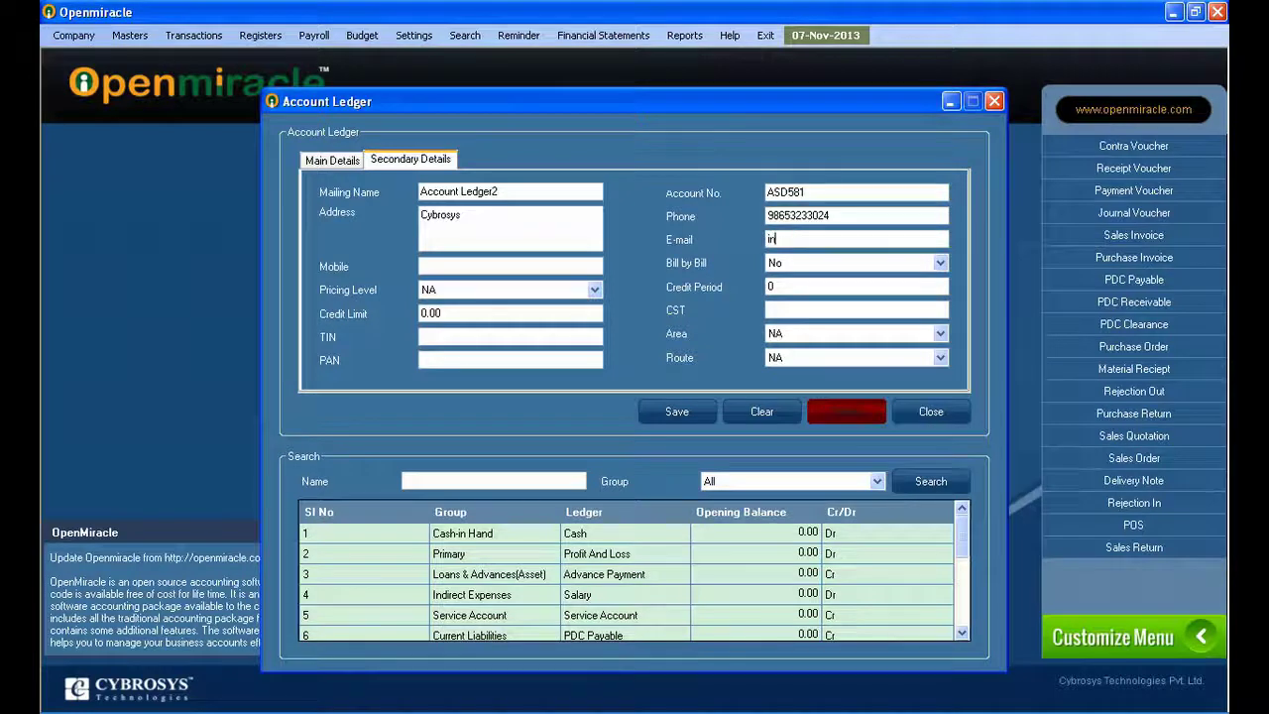
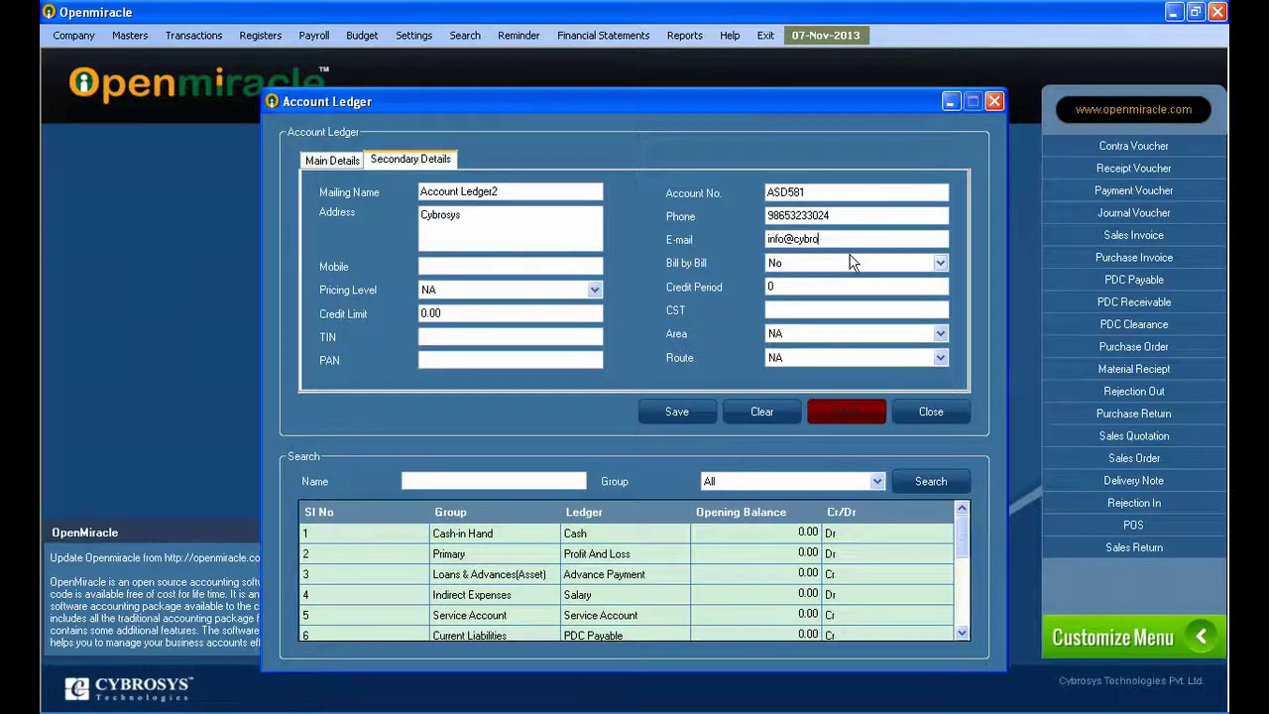
pyautogui.write('.c')
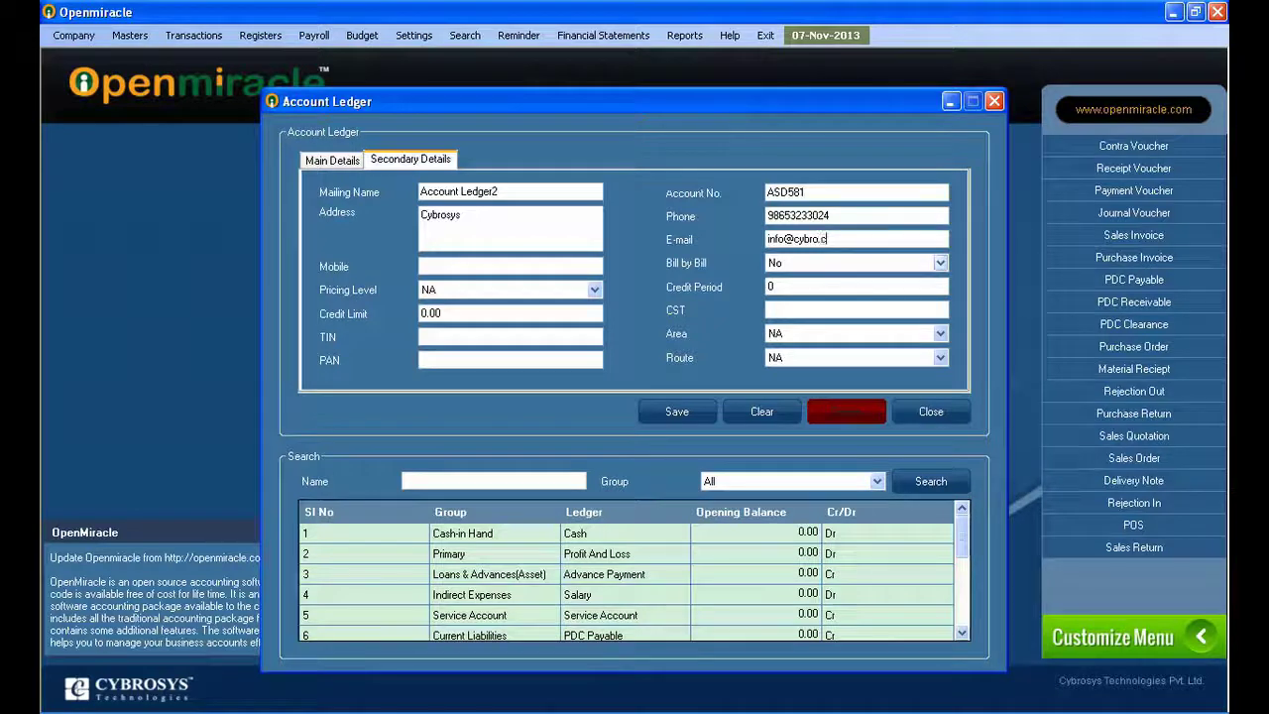
pyautogui.write('om')
pyautogui.press('BackSpace')
pyautogui.write('in')
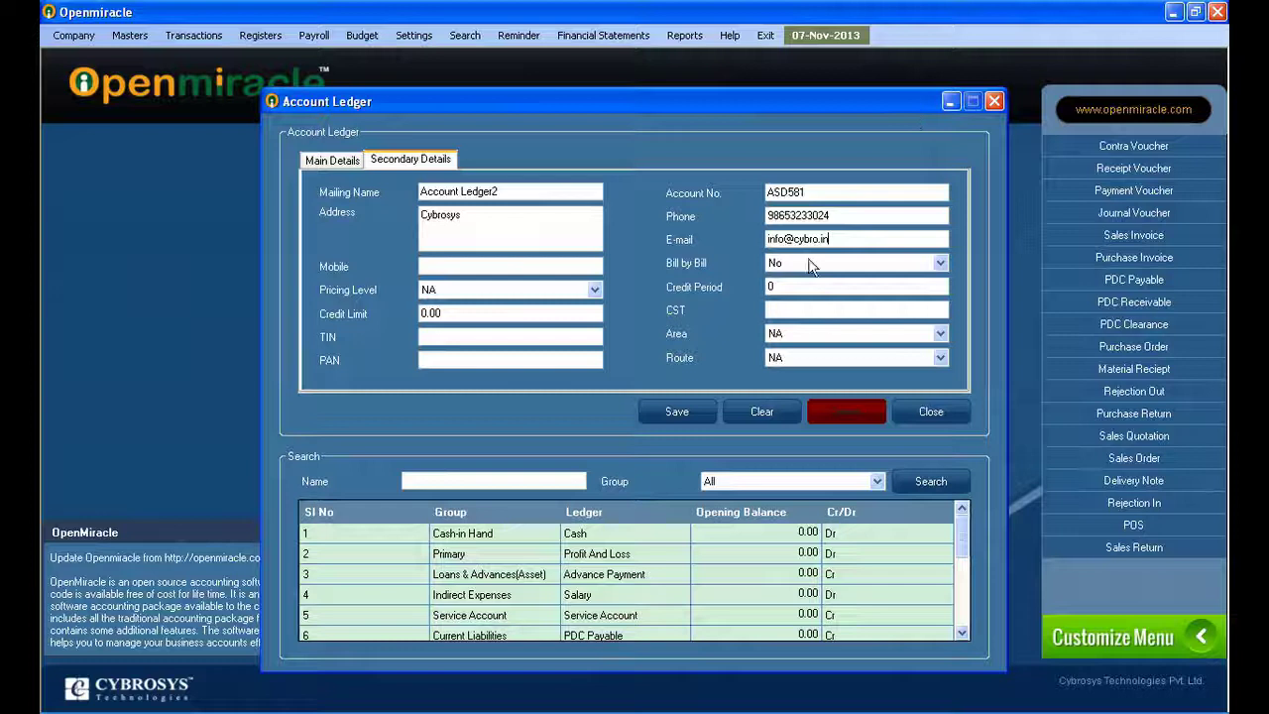
# Turn on bill-by-bill tracking and enter the supplier's mobile number.
pyautogui.click(809, 266)
pyautogui.click(808, 263)
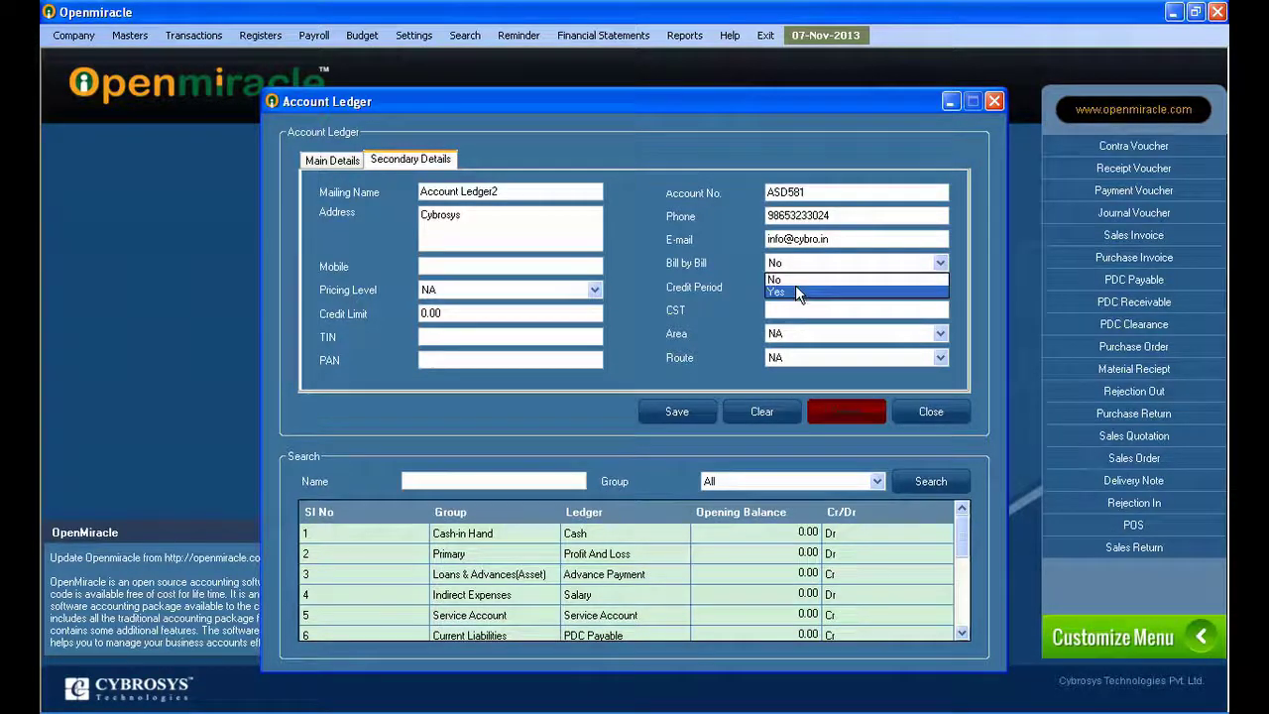
pyautogui.click(796, 289)
pyautogui.click(460, 265)
pyautogui.write('4')
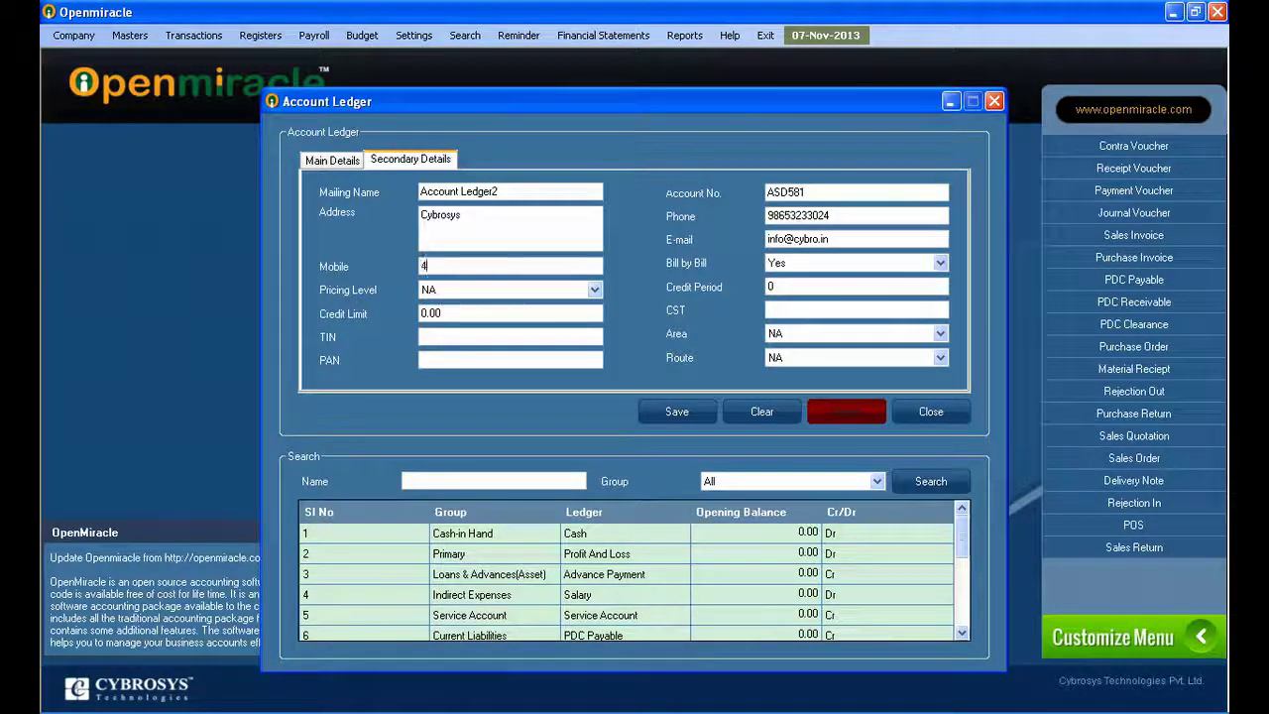
pyautogui.press('BackSpace')
pyautogui.write('69')
pyautogui.press('BackSpace')
pyautogui.write('98653')
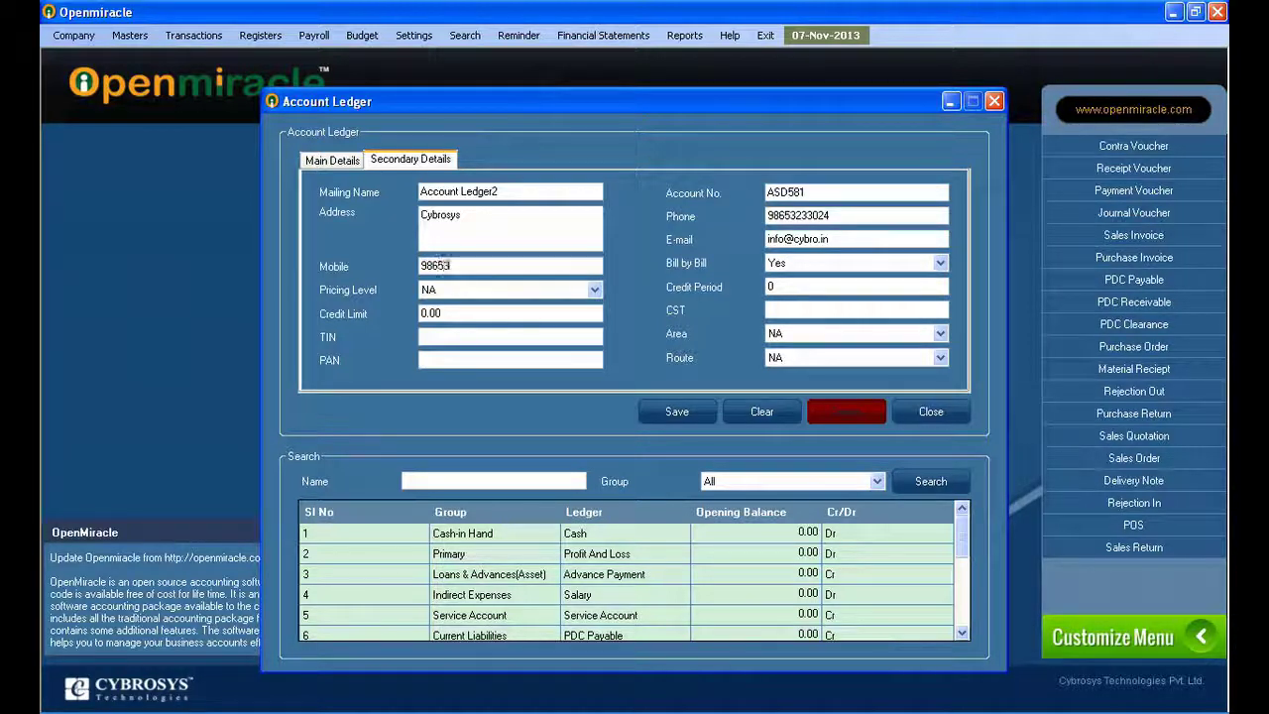
pyautogui.write('241')
# Set credit period 12, credit limit 10000 and CST number CST451.
pyautogui.click(805, 286)
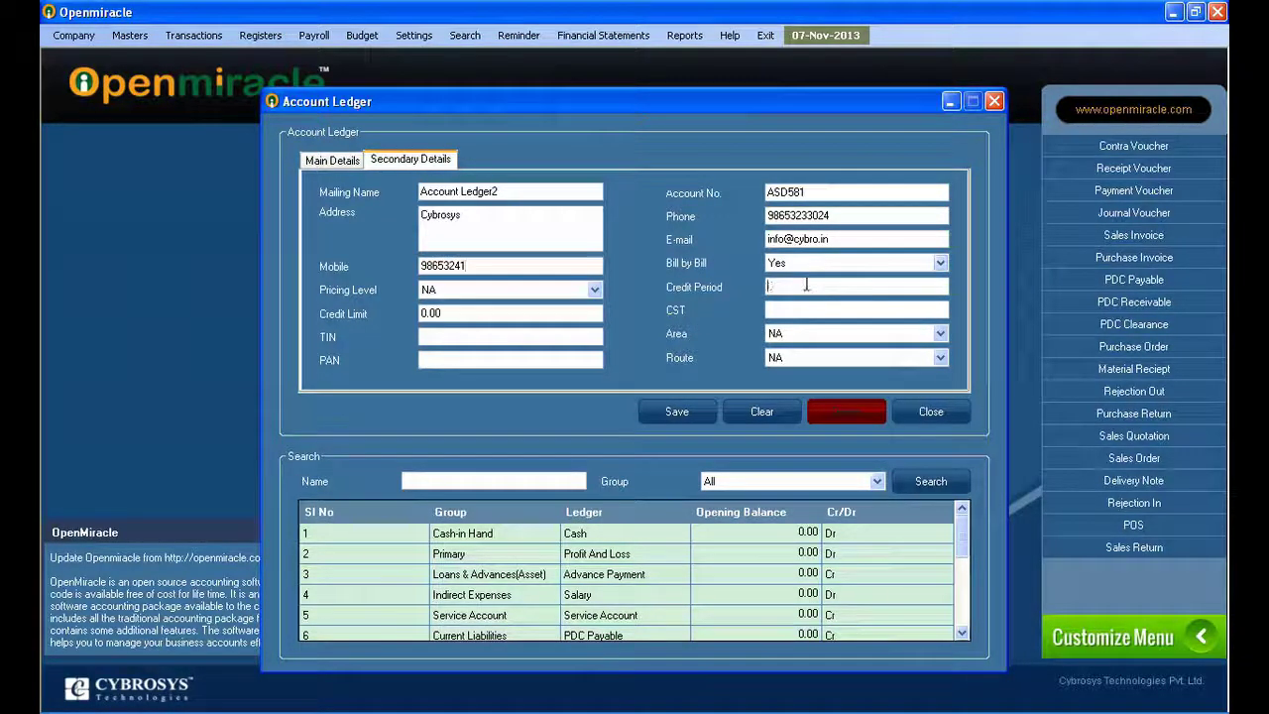
pyautogui.write('1')
pyautogui.press('BackSpace')
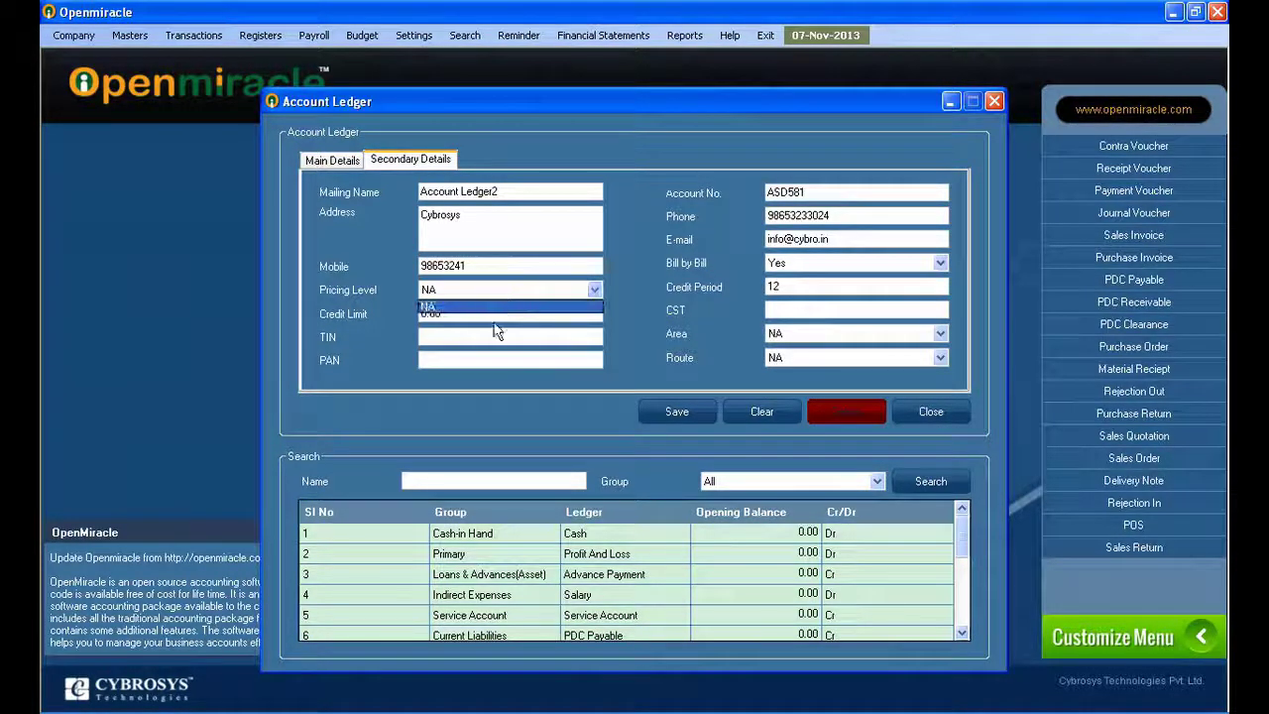
pyautogui.doubleClick(469, 314)
pyautogui.press('BackSpace')
pyautogui.write('10000')
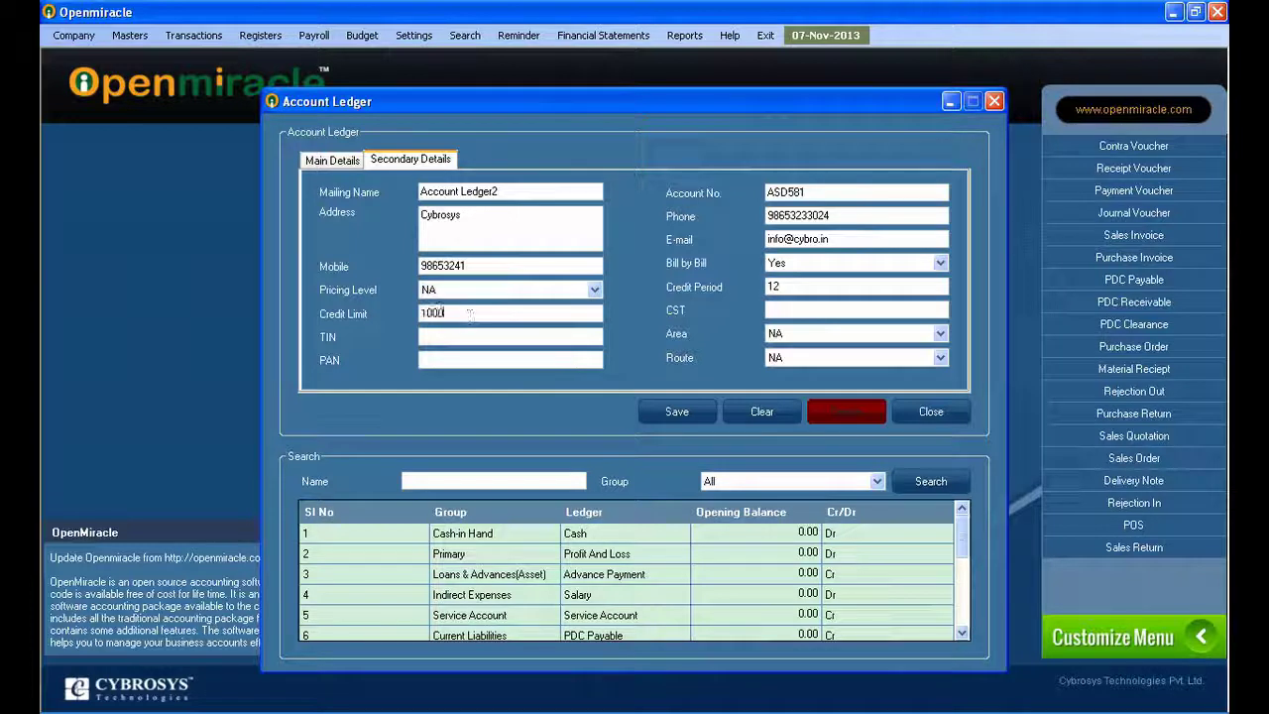
pyautogui.click(783, 310)
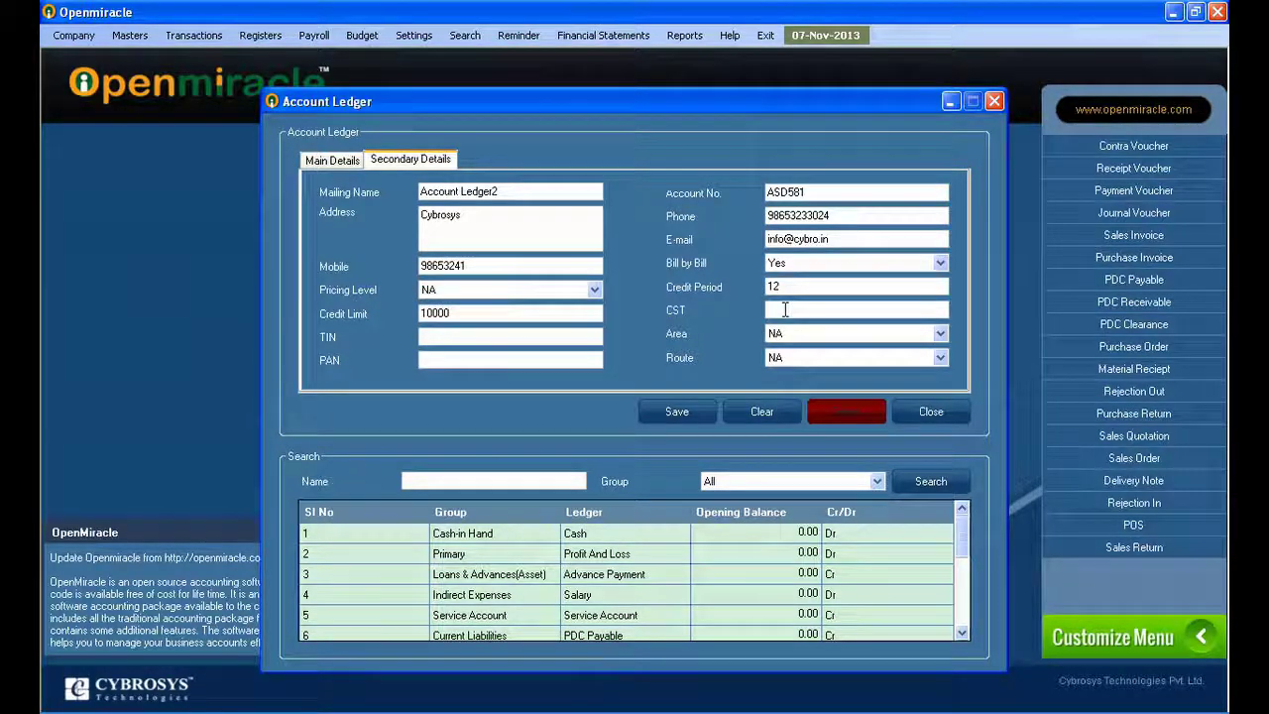
pyautogui.write('ST451')
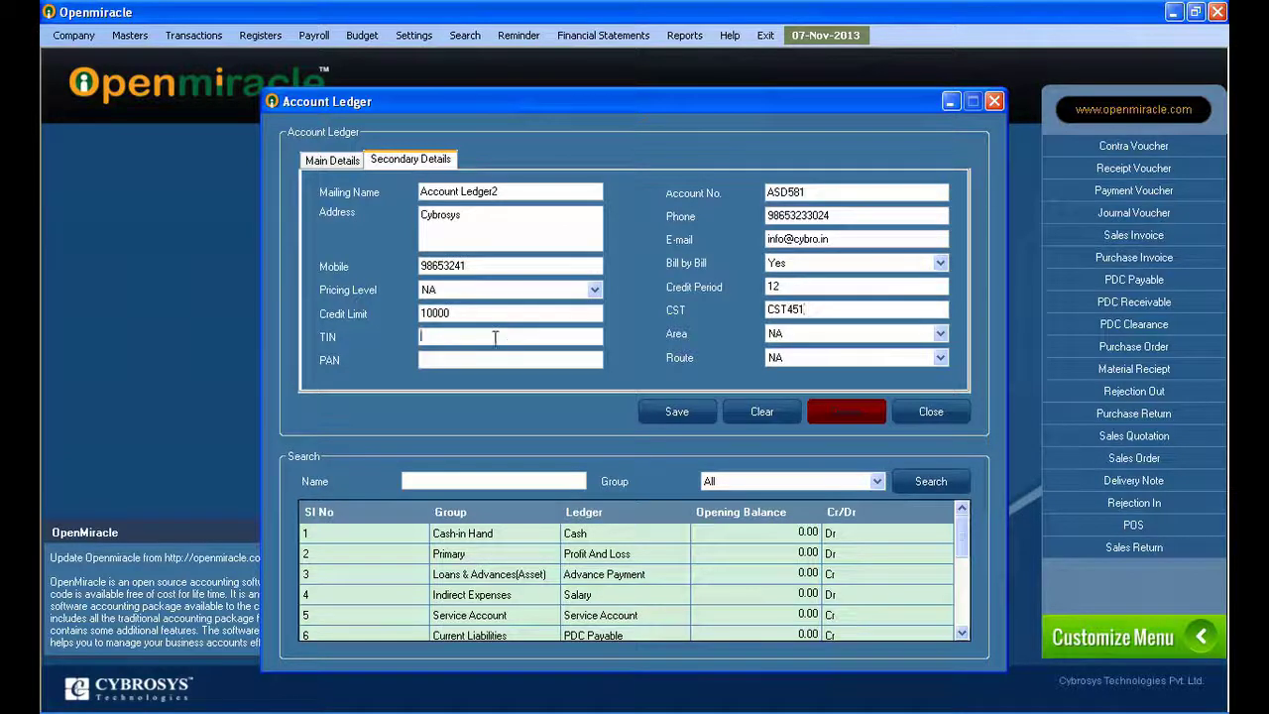
# Enter TIN TN12458 and PAN PN1488, and set Area and Route to NA.
pyautogui.click(496, 336)
pyautogui.write('TN')
pyautogui.write('58')
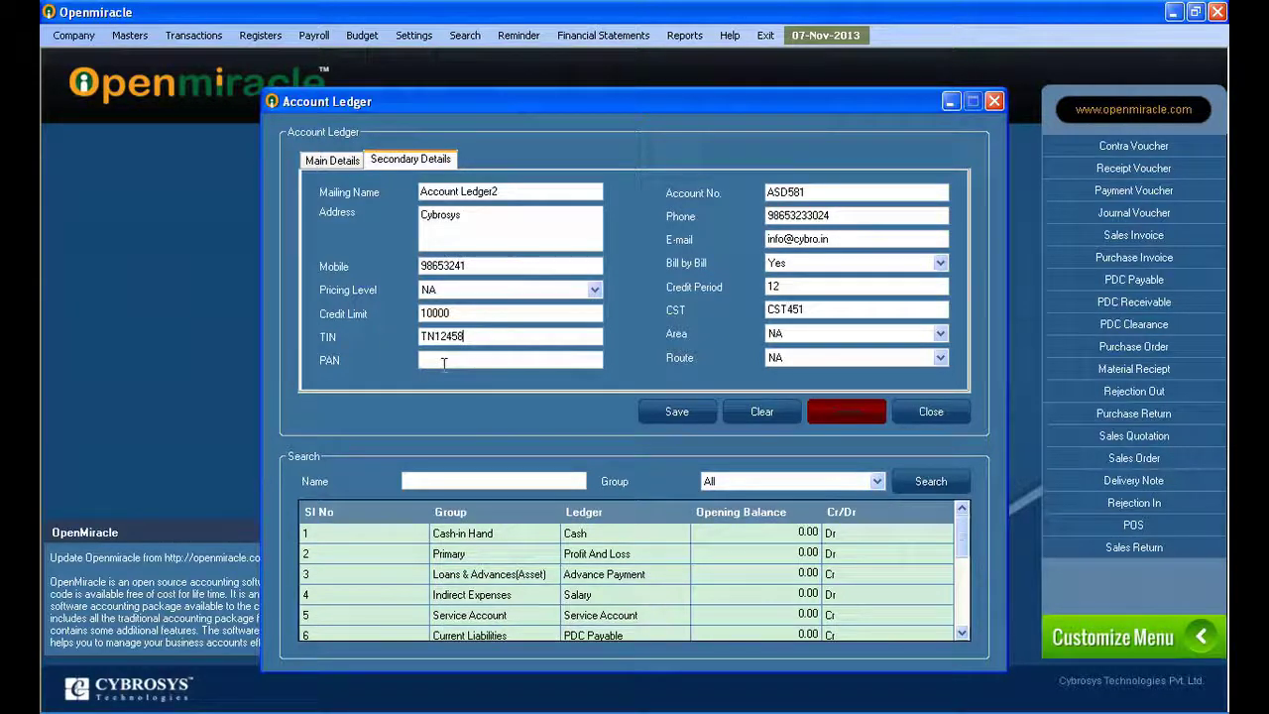
pyautogui.write('PN14')
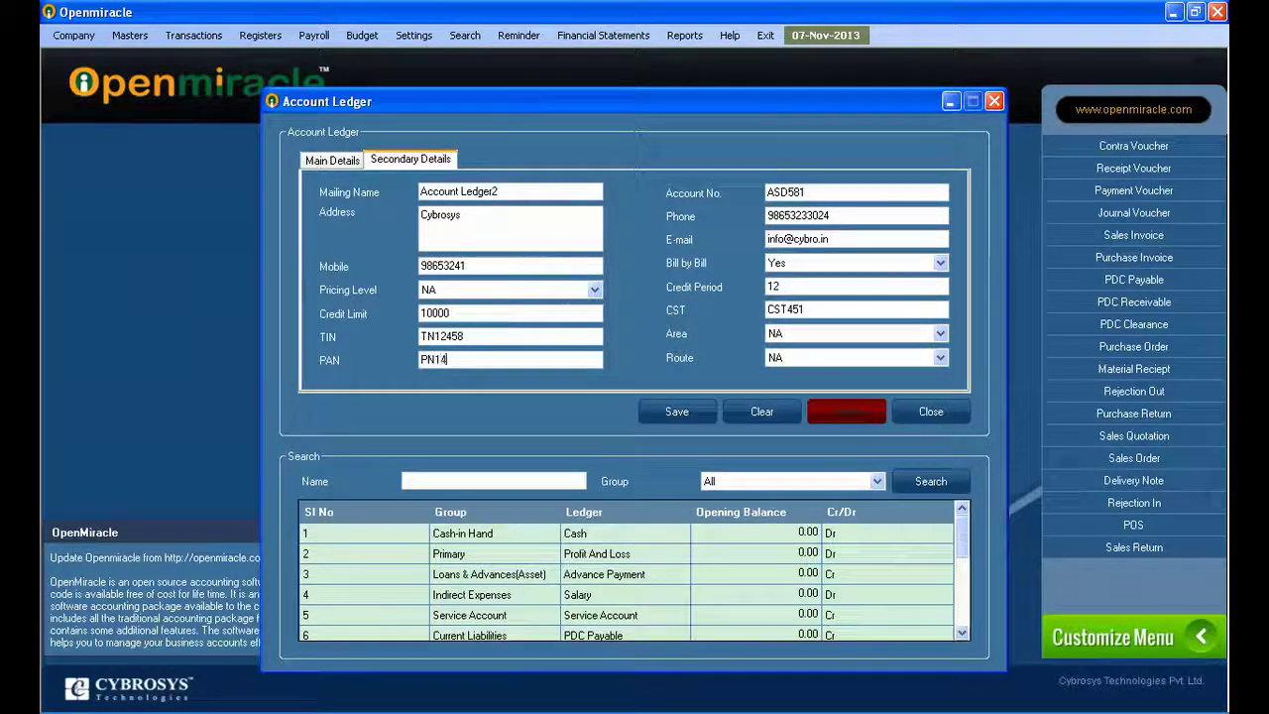
pyautogui.write('88')
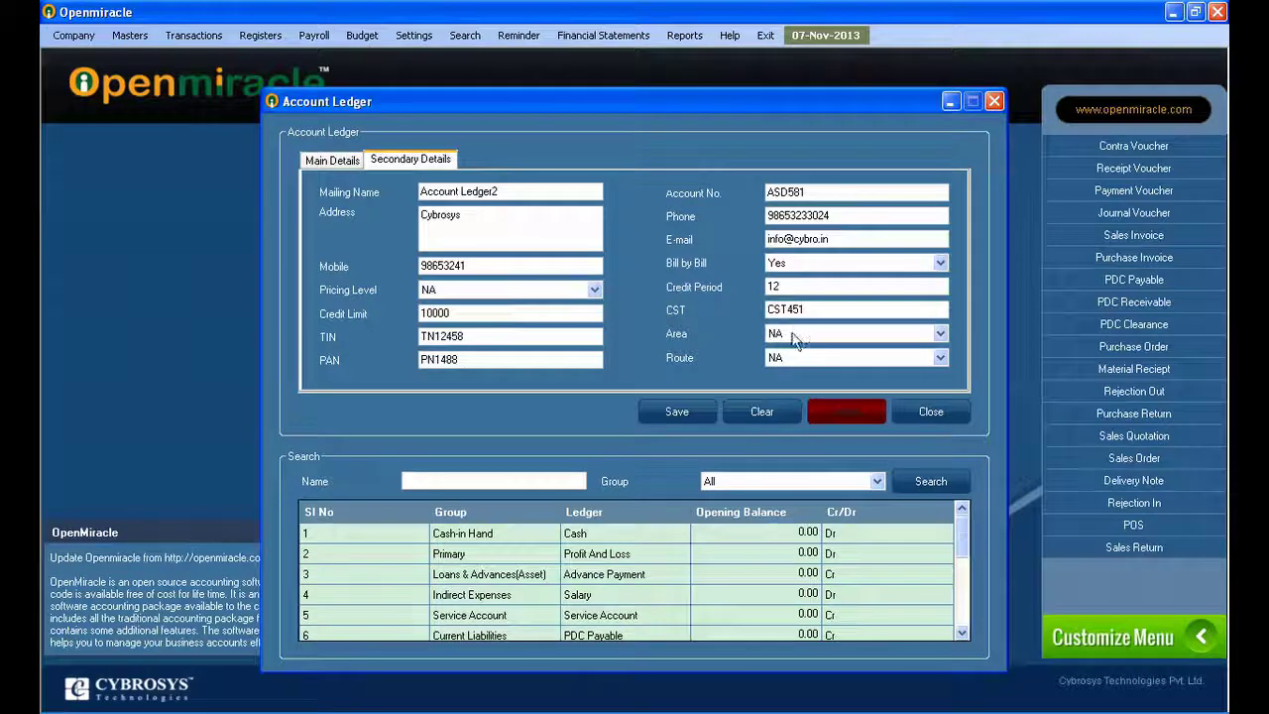
pyautogui.click(798, 335)
pyautogui.click(797, 350)
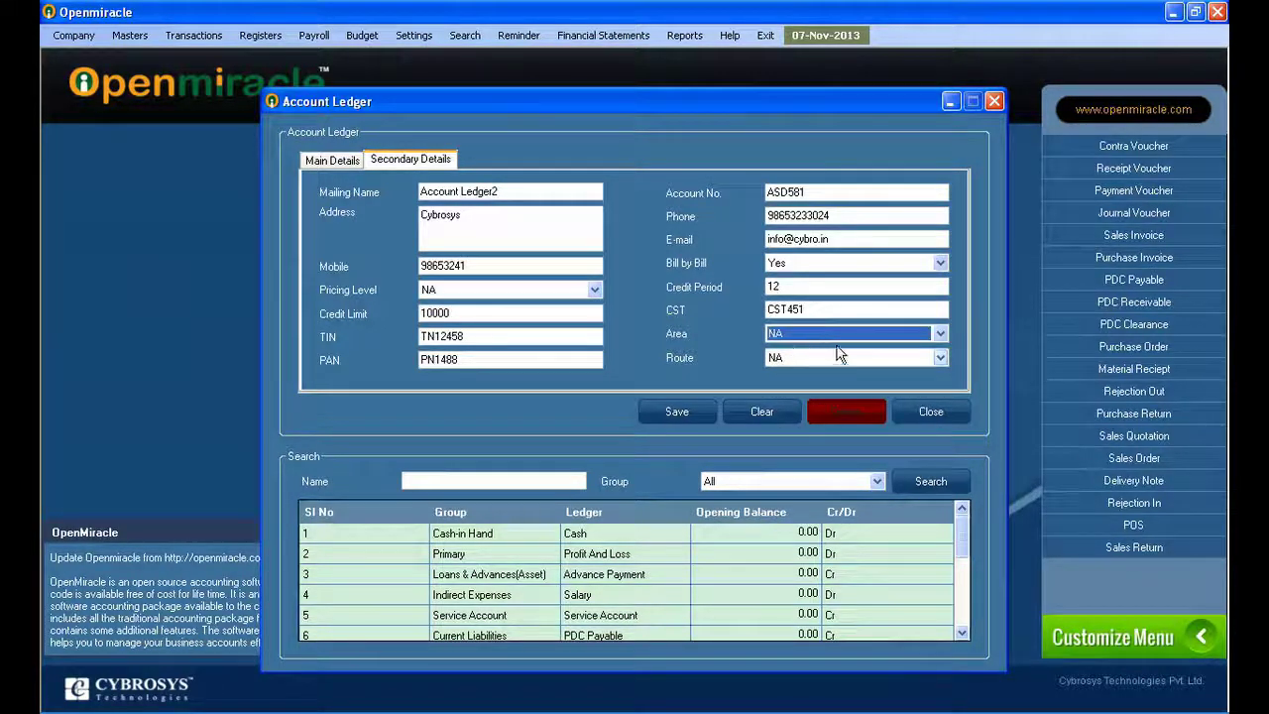
pyautogui.click(839, 358)
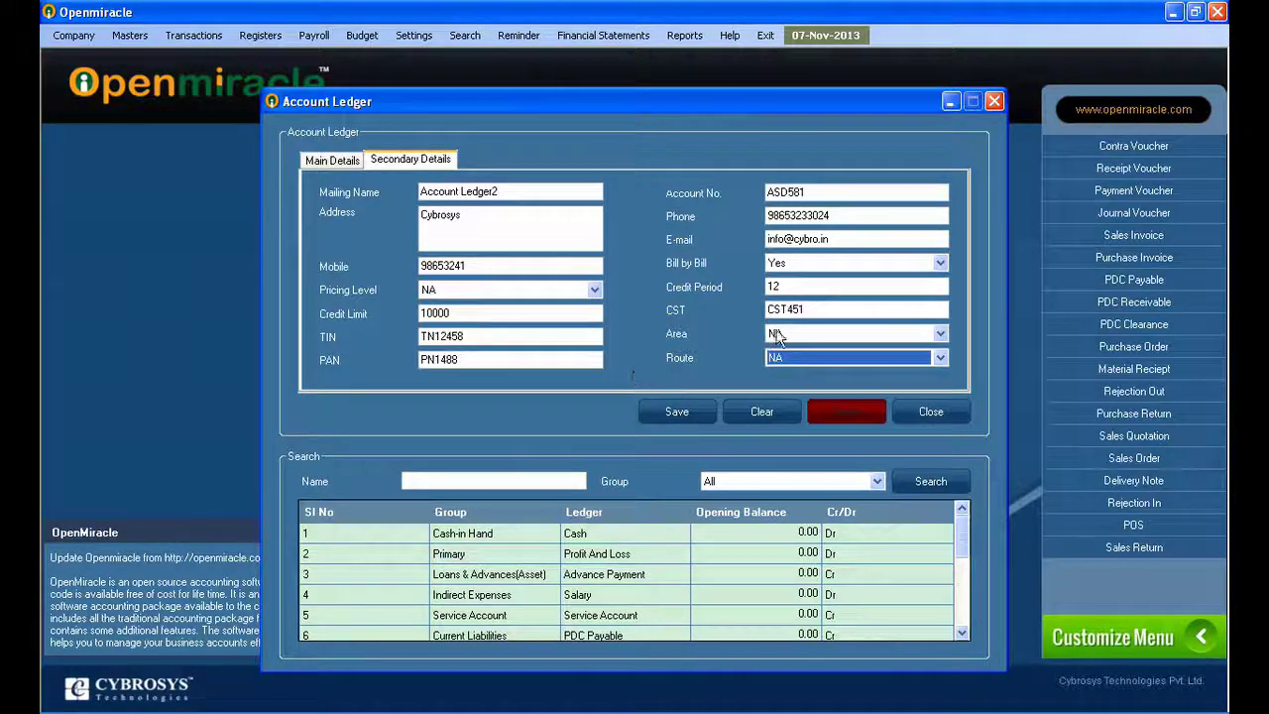
# Review both detail tabs and save Account Ledger2, confirming the prompt.
pyautogui.click(342, 160)
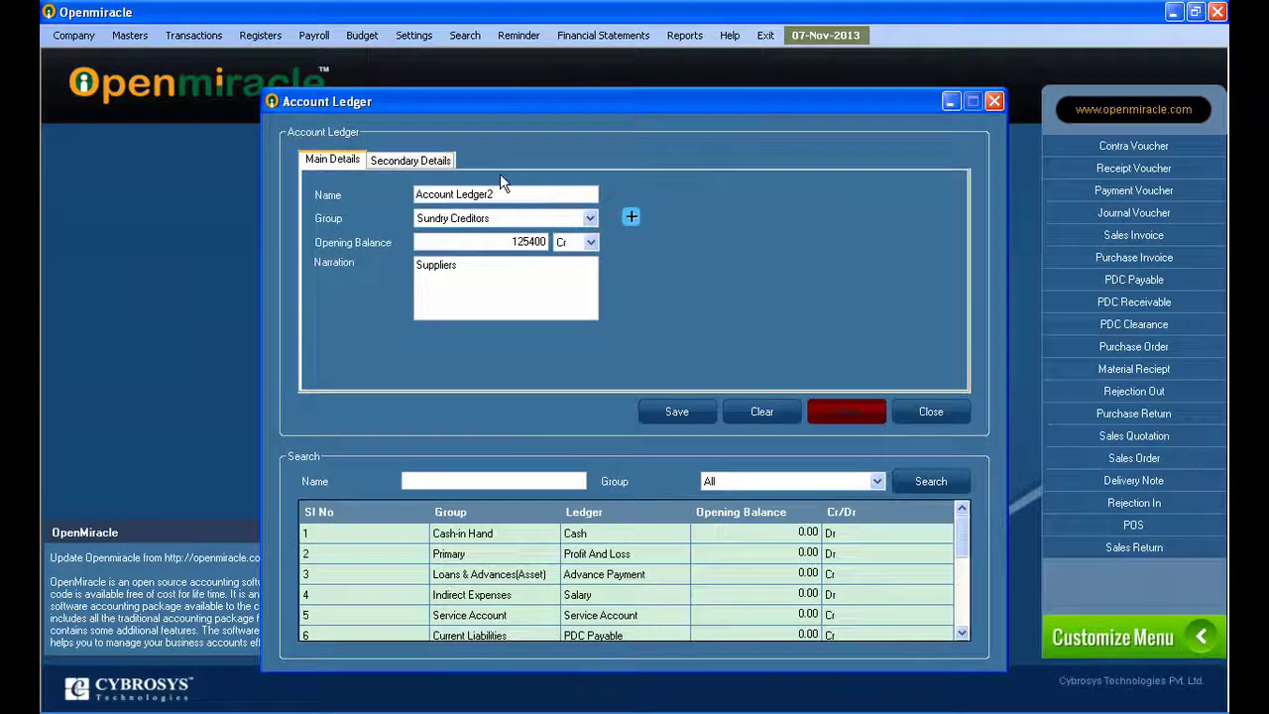
pyautogui.click(411, 159)
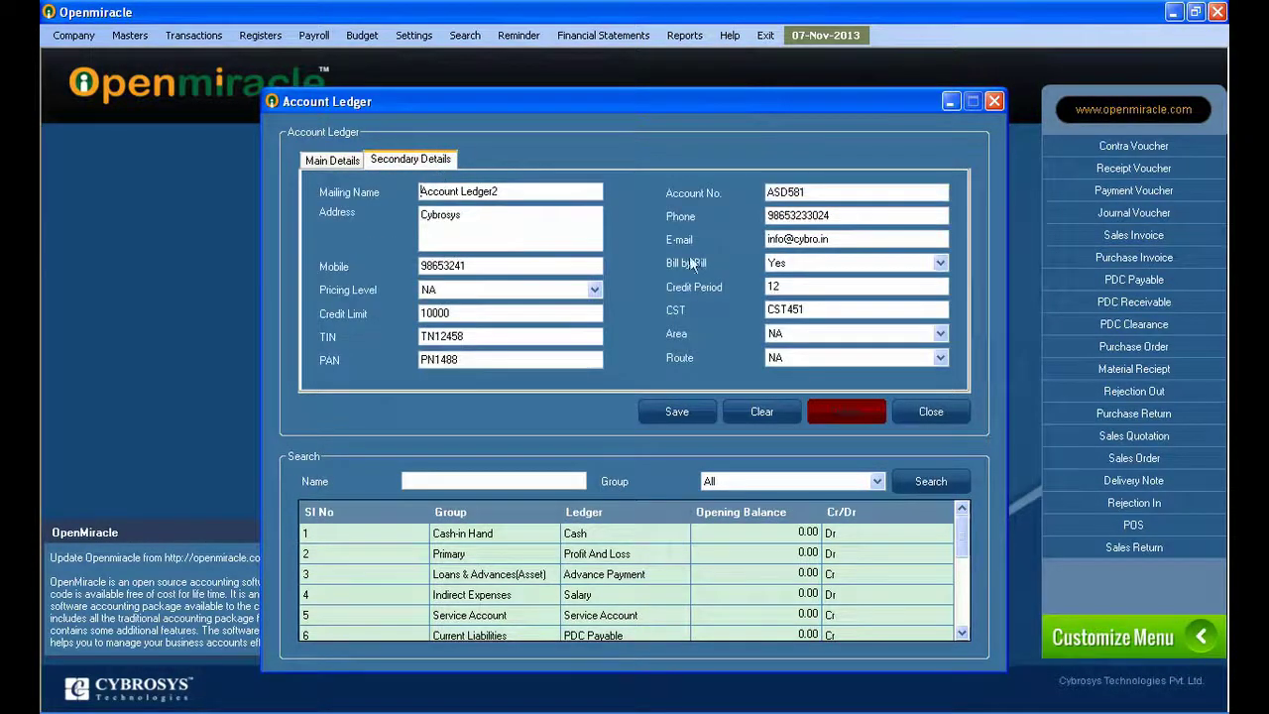
pyautogui.click(670, 412)
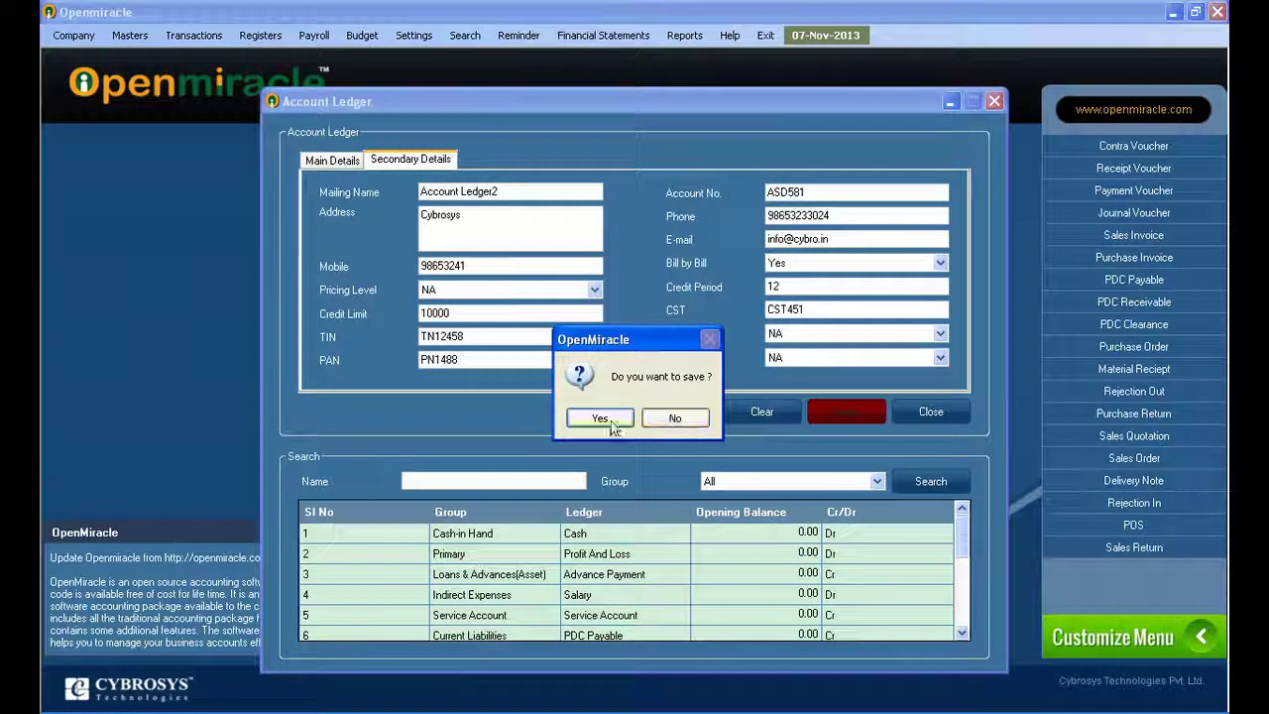
pyautogui.click(598, 418)
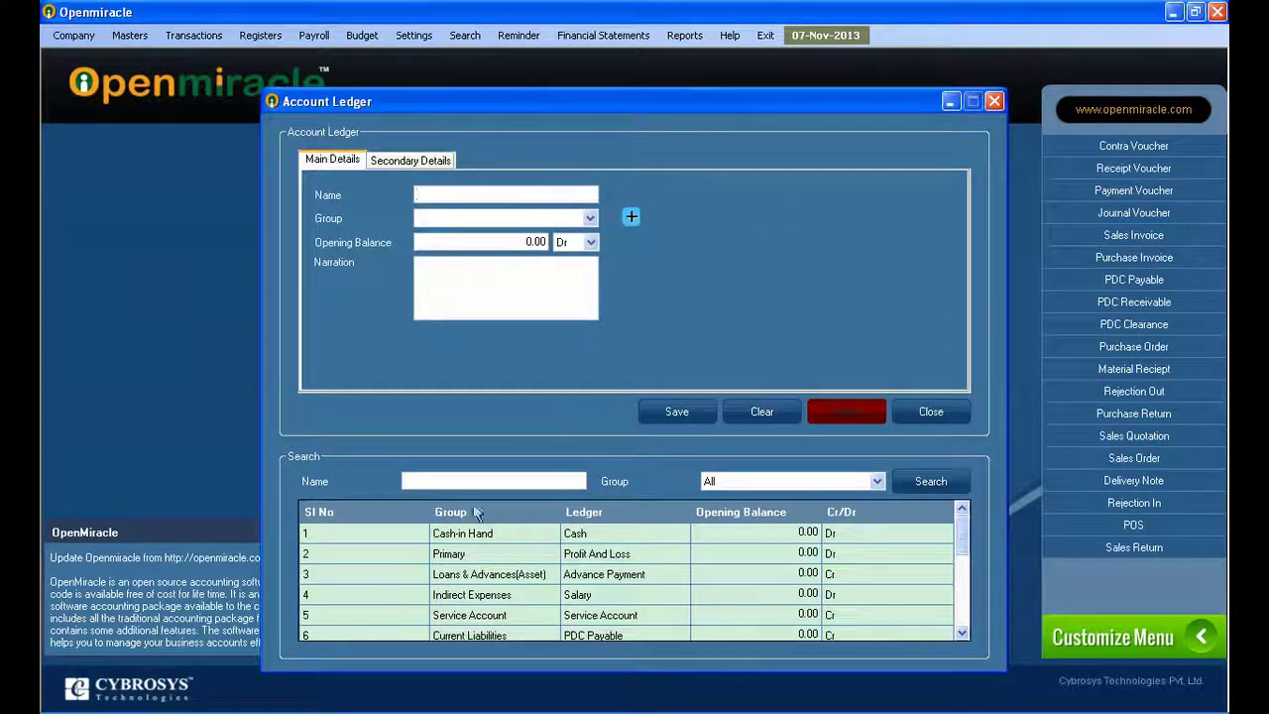
pyautogui.moveTo(960, 533)
pyautogui.mouseDown()
pyautogui.moveTo(968, 610)
pyautogui.moveTo(961, 531)
pyautogui.mouseUp()
# Search ledgers named 'Acc', filter to Bank Account, and open Account Ledger1.
pyautogui.click(498, 482)
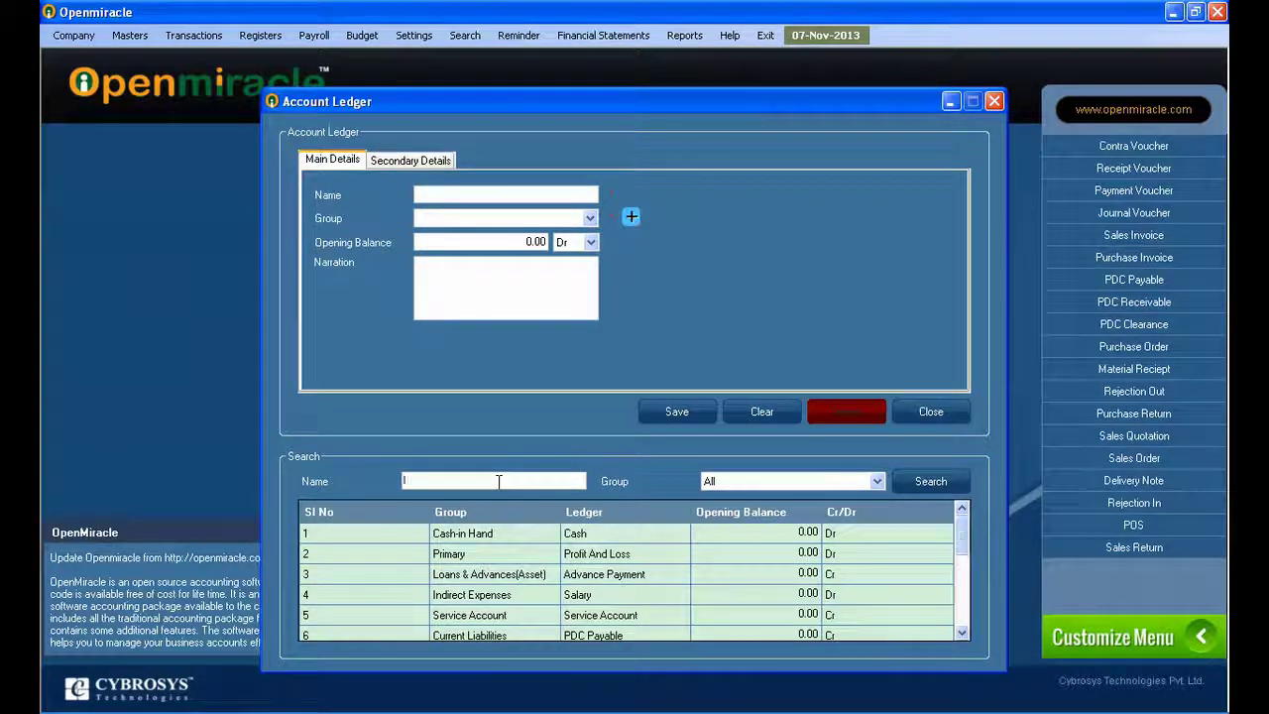
pyautogui.write('Acc')
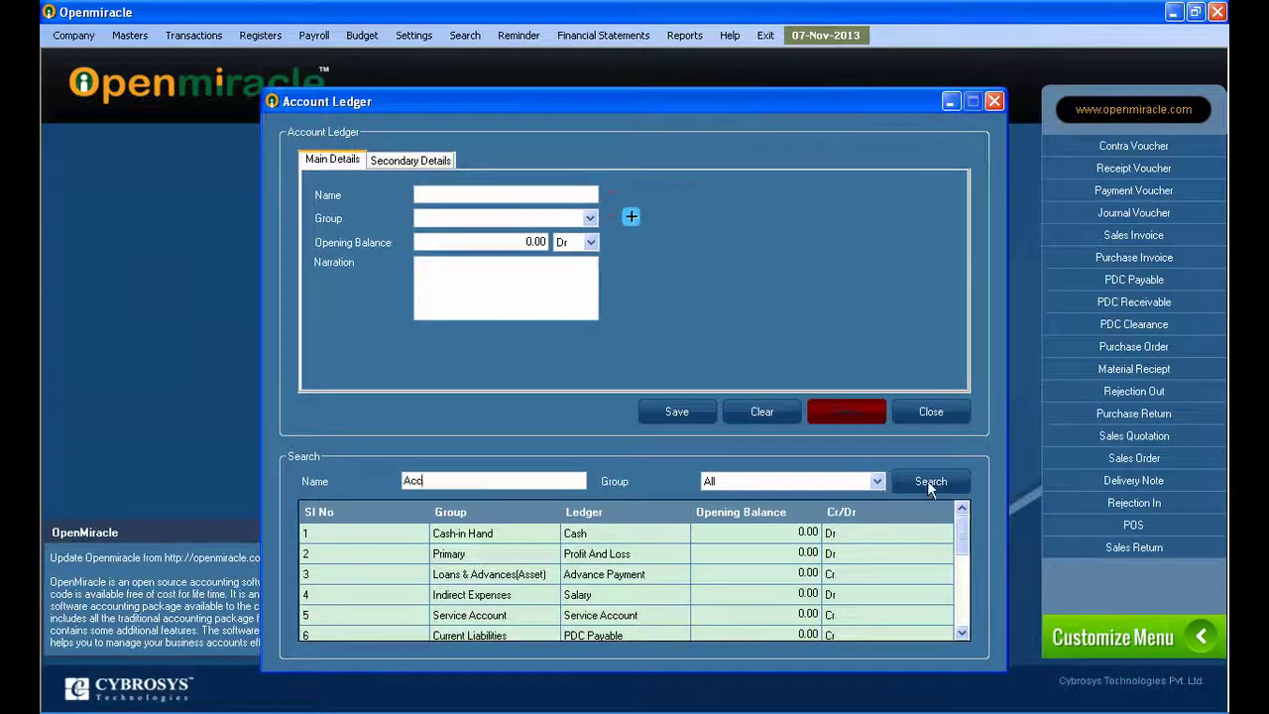
pyautogui.click(928, 483)
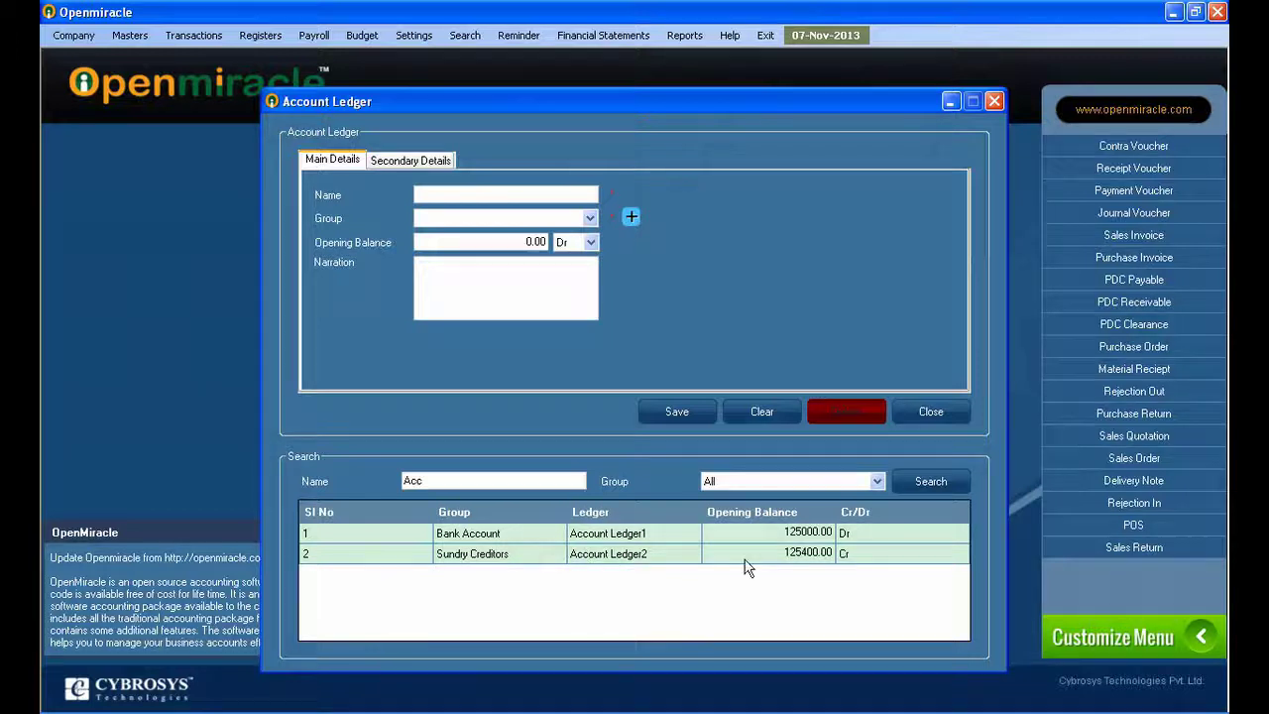
pyautogui.click(763, 482)
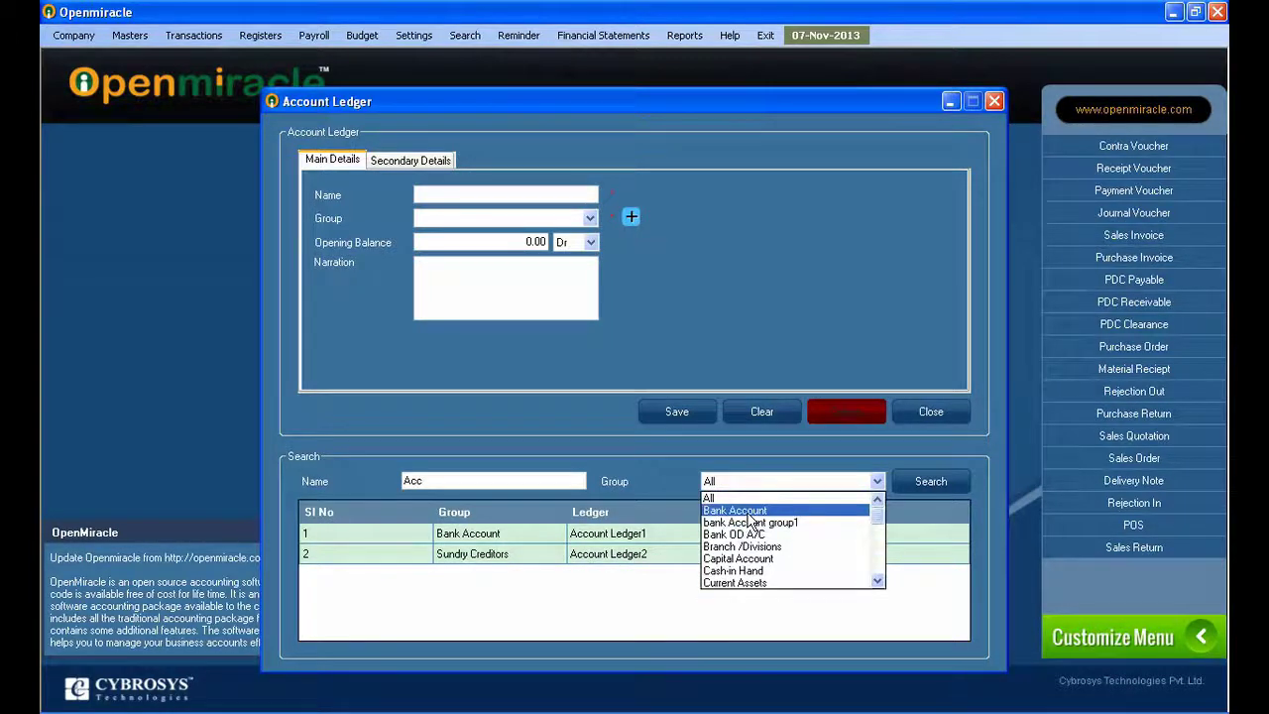
pyautogui.click(748, 511)
pyautogui.click(922, 483)
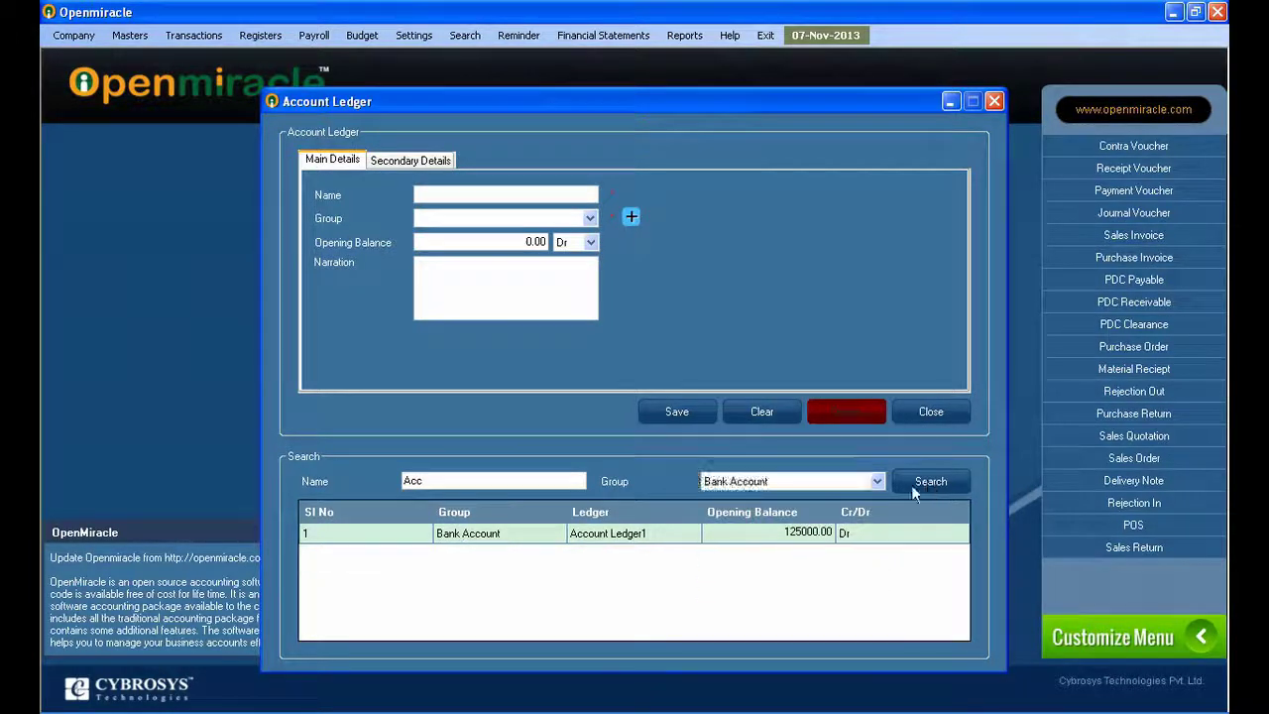
pyautogui.doubleClick(601, 535)
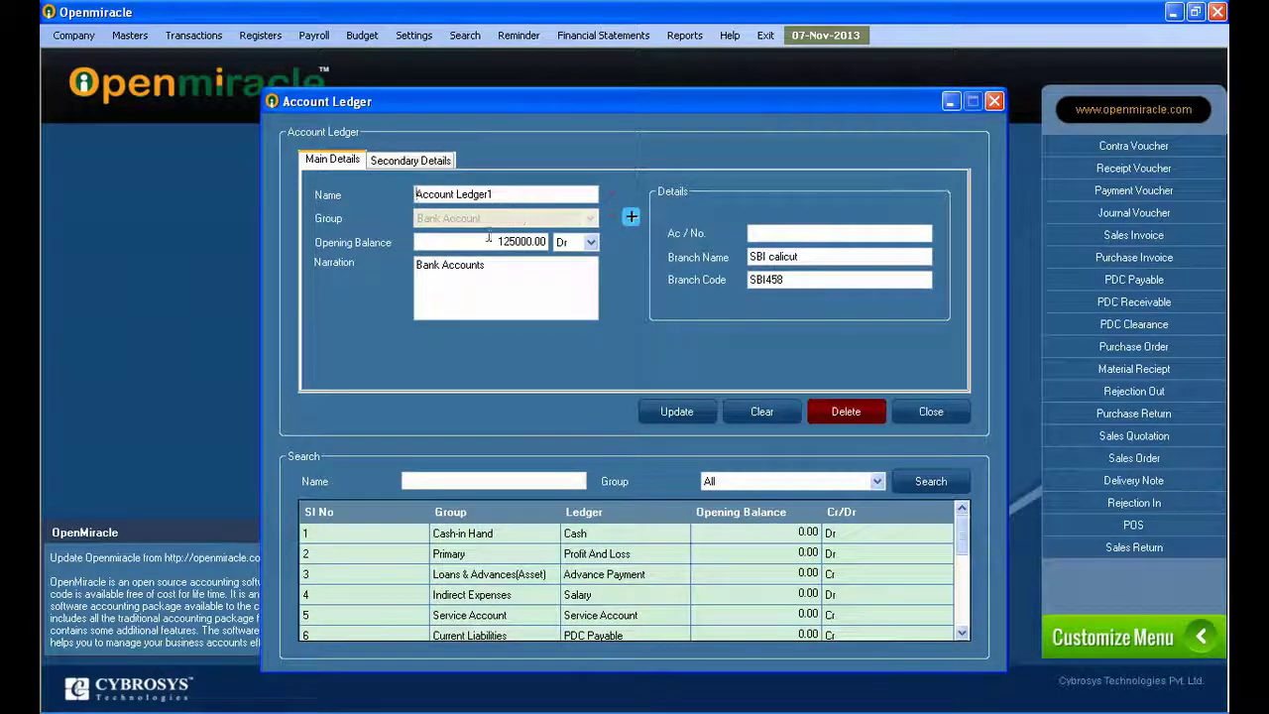
# Update Account Ledger1, confirming and dismissing the success message.
pyautogui.click(674, 411)
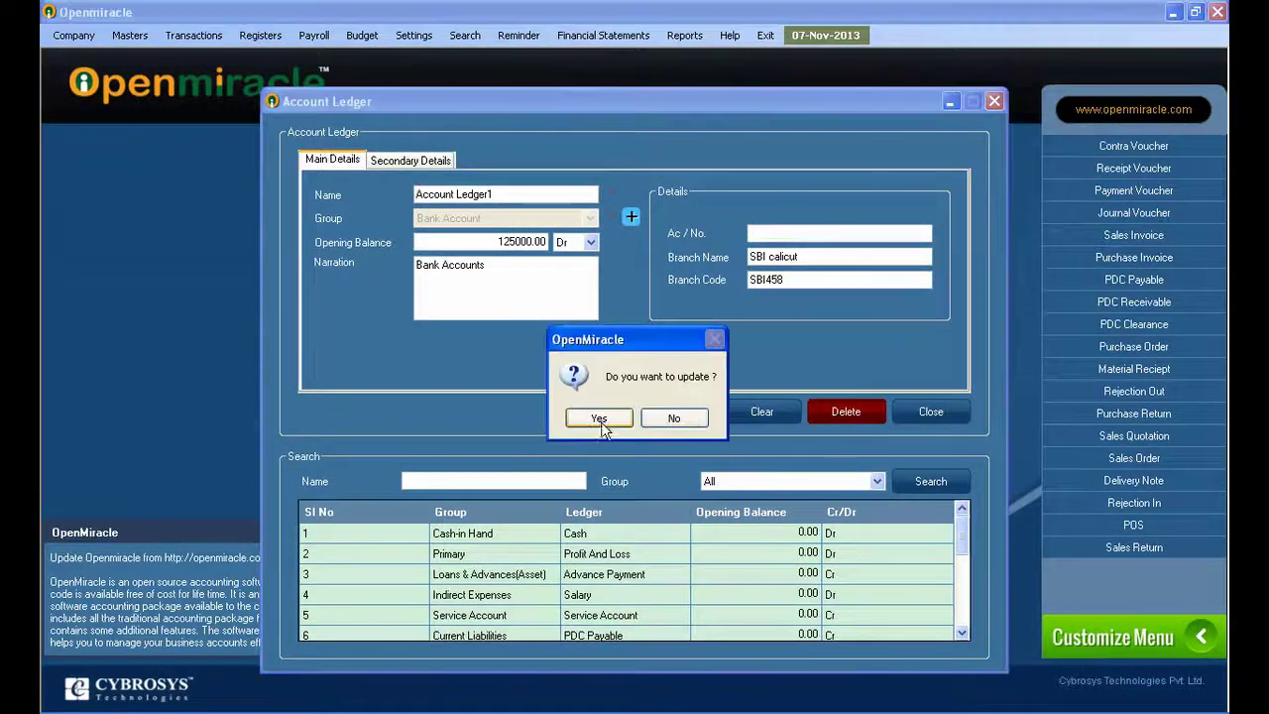
pyautogui.click(599, 418)
pyautogui.click(644, 420)
# Filter the ledger search to Bank Account, then to Sundry Creditors.
pyautogui.click(764, 483)
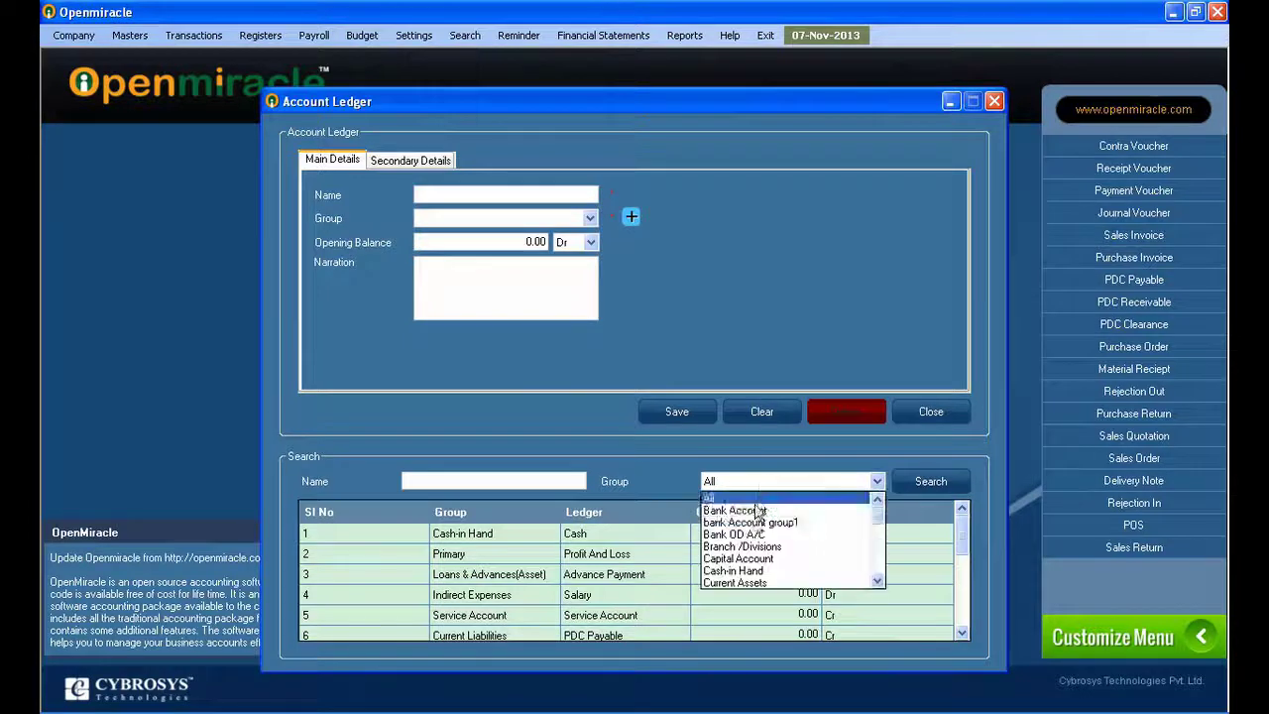
pyautogui.click(758, 505)
pyautogui.click(929, 481)
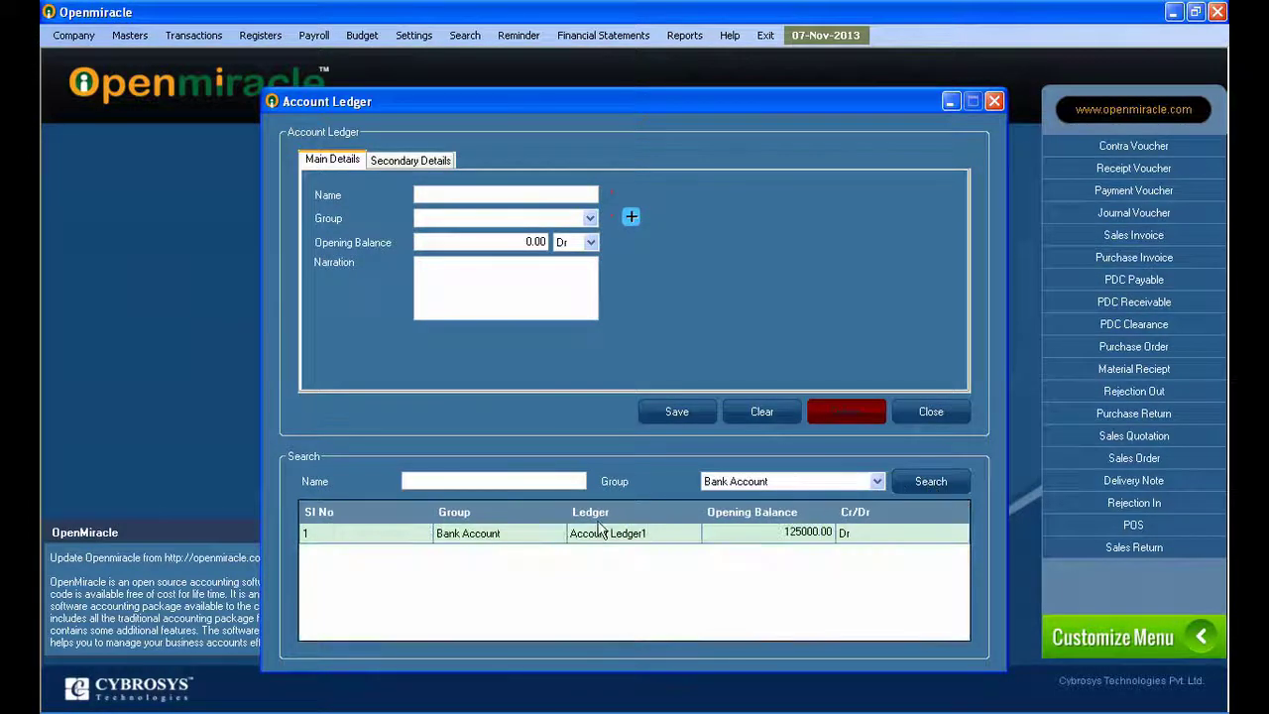
pyautogui.click(799, 483)
pyautogui.scroll(-1, 755, 572)
pyautogui.scroll(-1, 754, 575)
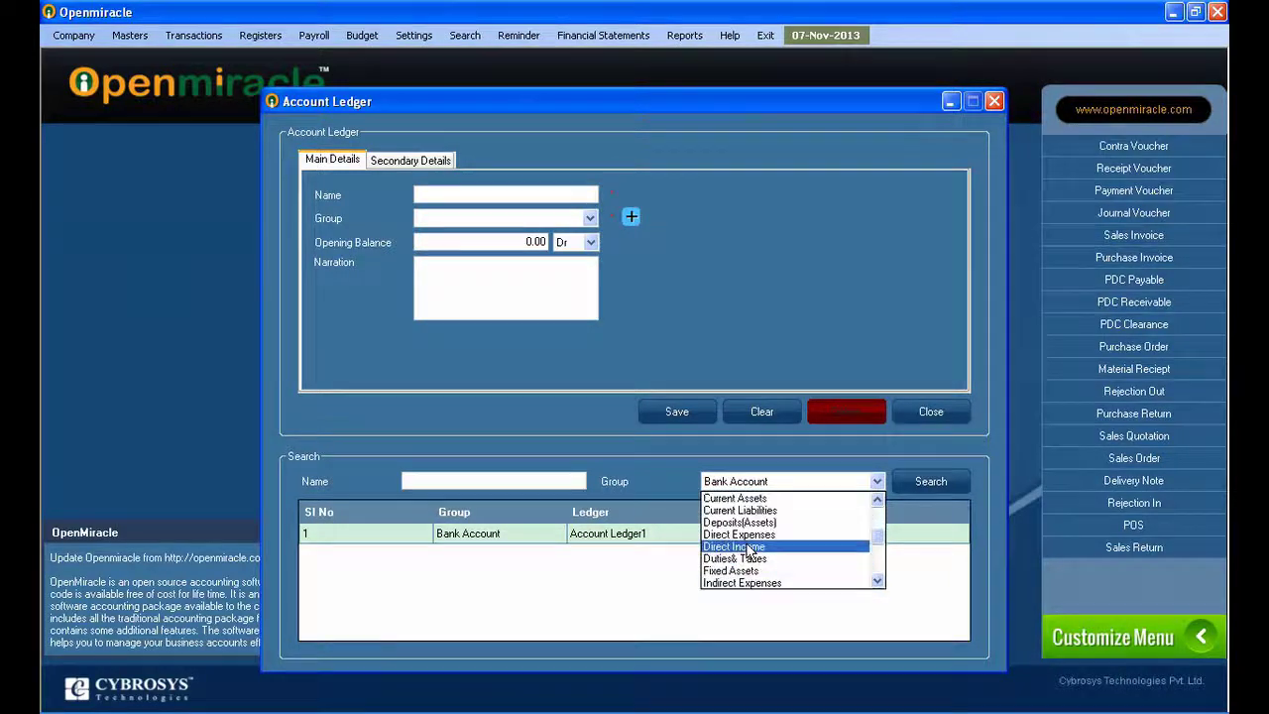
pyautogui.scroll(-2, 751, 585)
pyautogui.scroll(-2, 749, 595)
pyautogui.scroll(-1, 749, 595)
pyautogui.click(739, 544)
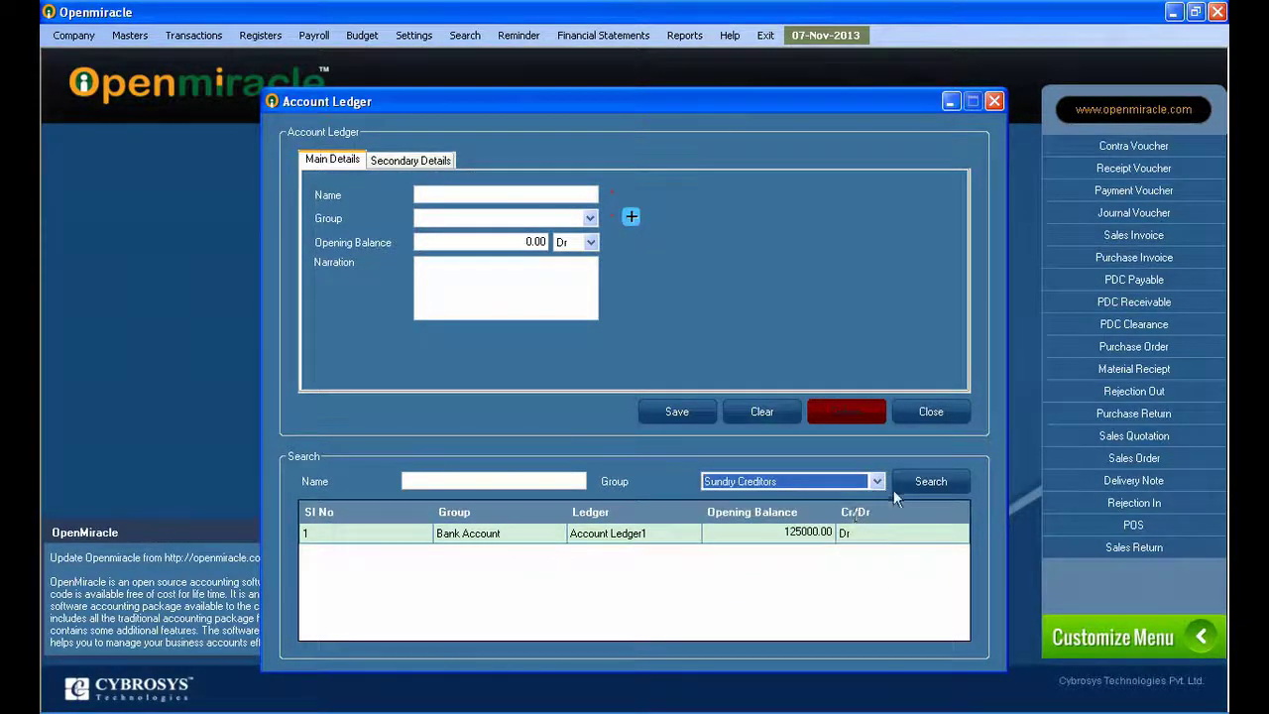
pyautogui.click(902, 485)
# Open Account Ledger2, cancel delete and update, then close the Account Ledger window.
pyautogui.doubleClick(730, 555)
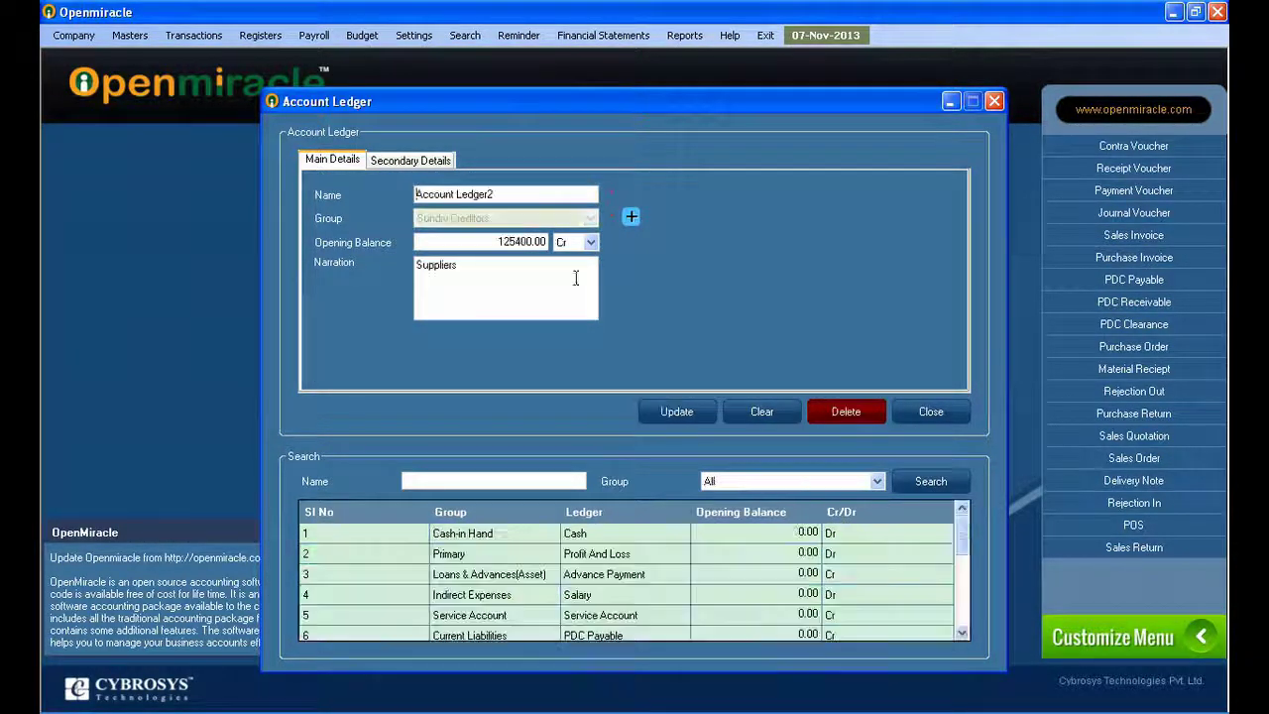
pyautogui.click(845, 409)
pyautogui.click(675, 418)
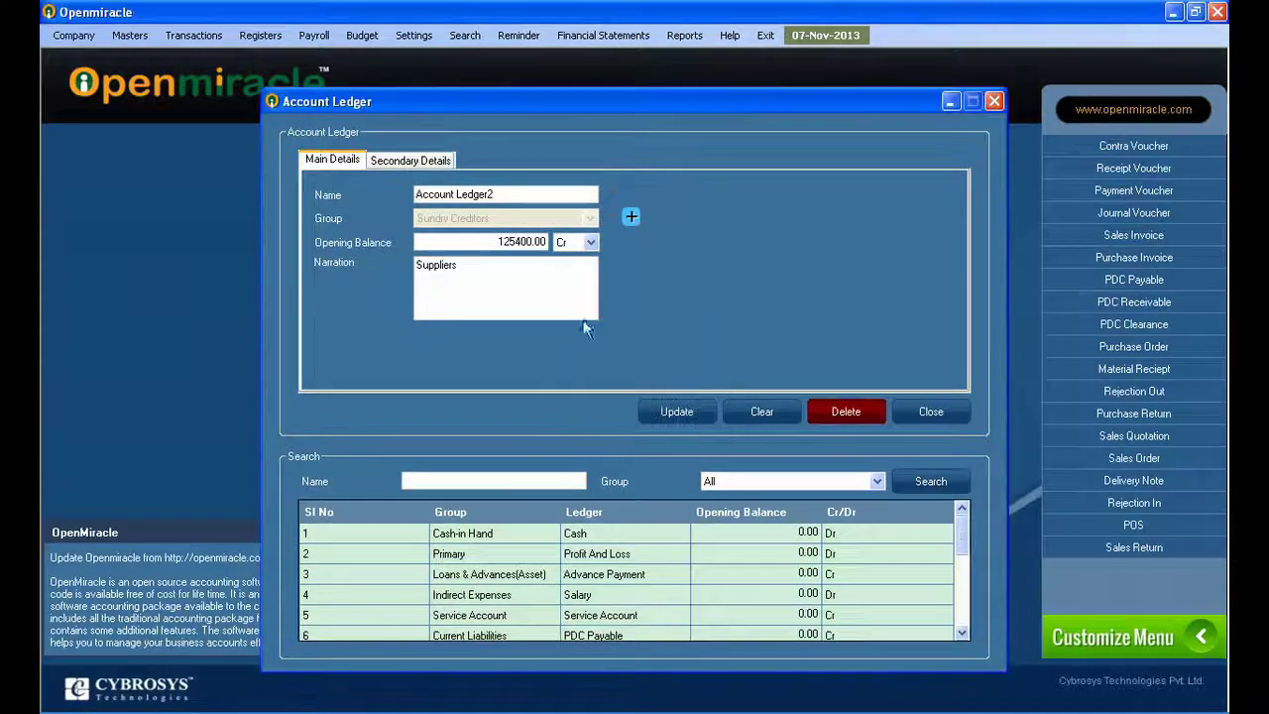
pyautogui.click(702, 421)
pyautogui.click(670, 417)
pyautogui.click(943, 407)
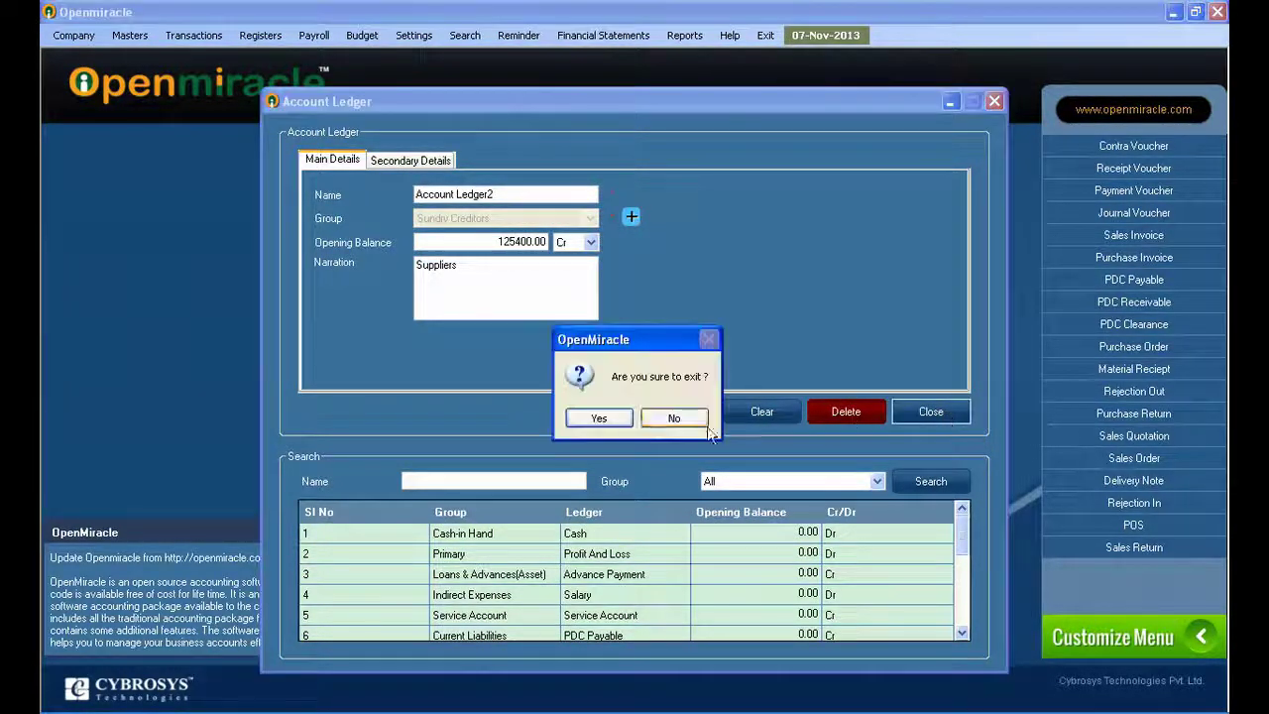
pyautogui.click(599, 417)
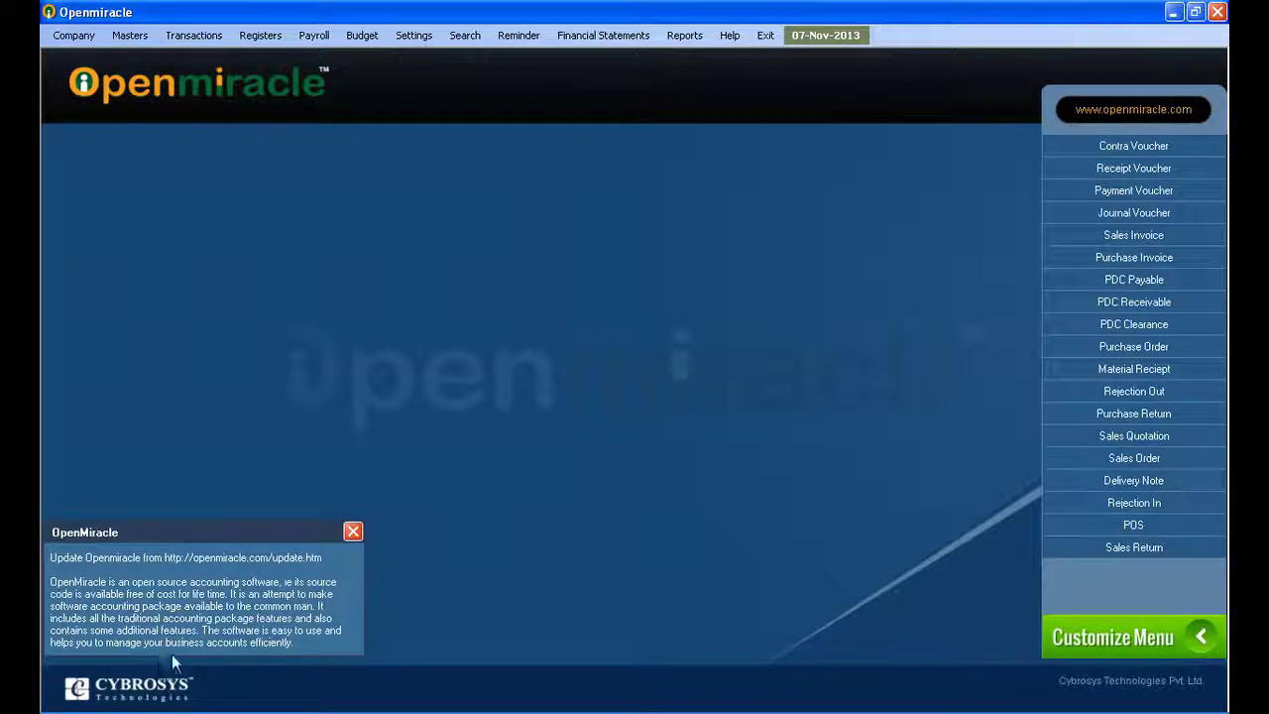